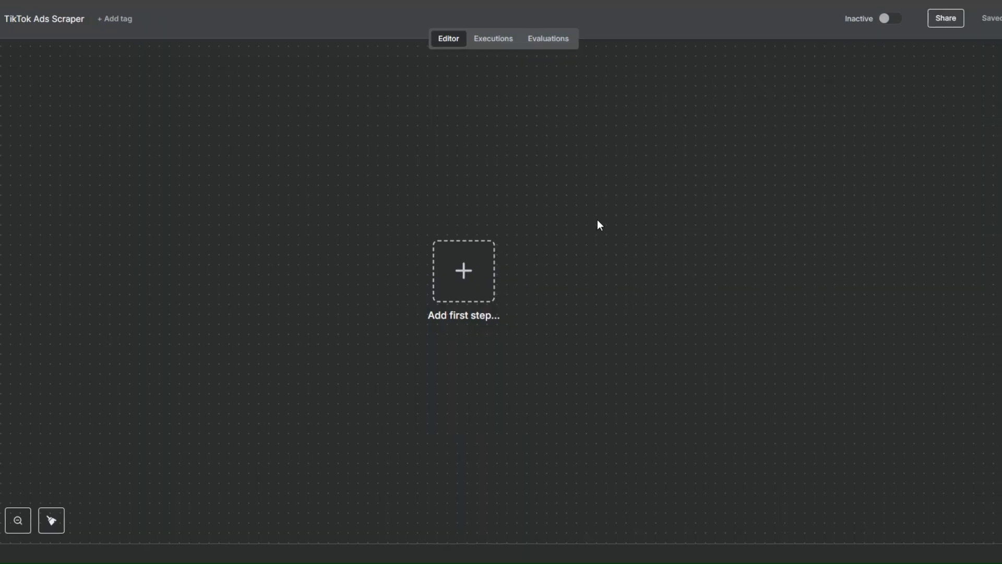
- Add a manual trigger as the workflow's first node and reposition it on the canvas
{"action": "left_click", "coordinate": [482, 299]}
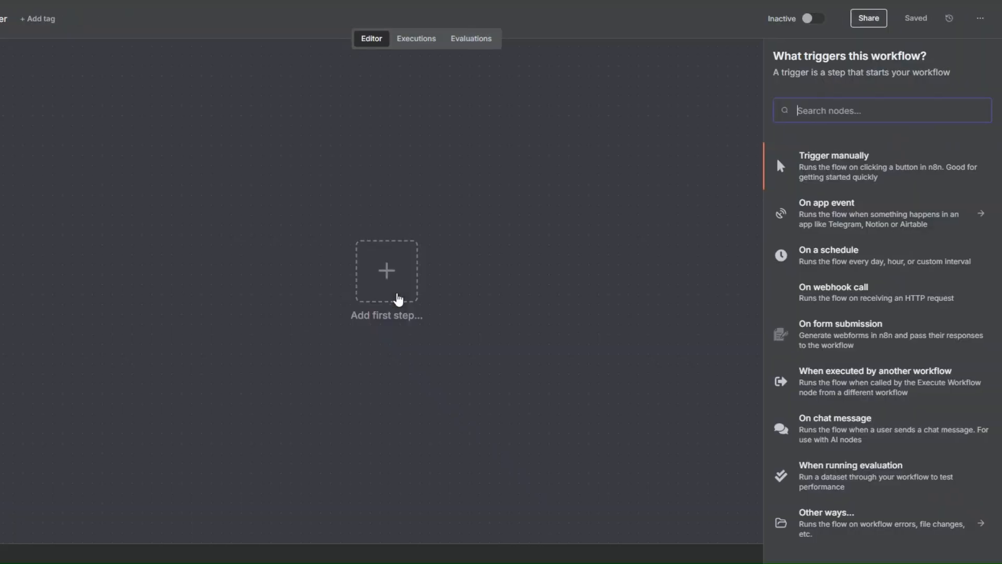
{"action": "left_click", "coordinate": [816, 177]}
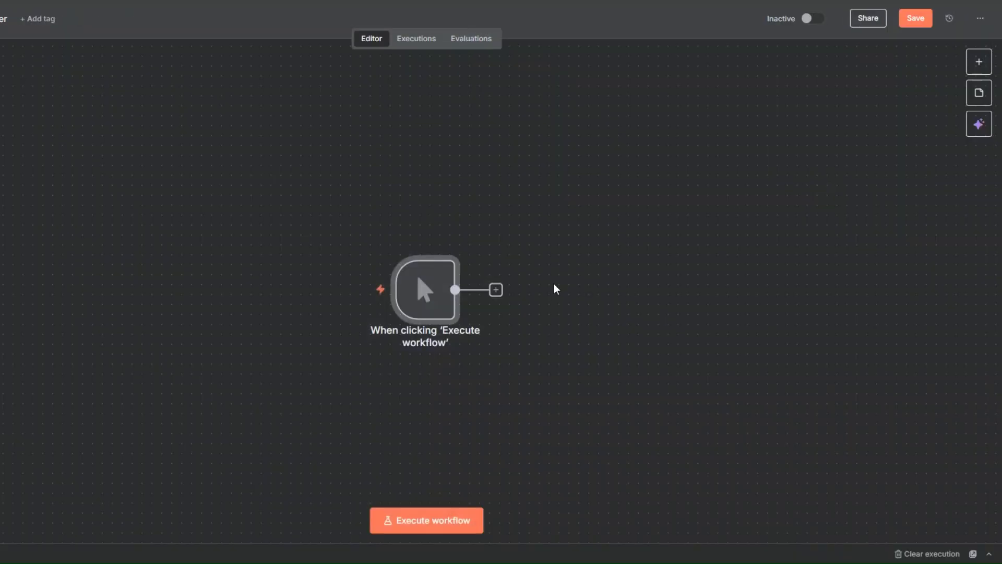
{"action": "left_click_drag", "start_coordinate": [398, 300], "coordinate": [266, 262]}
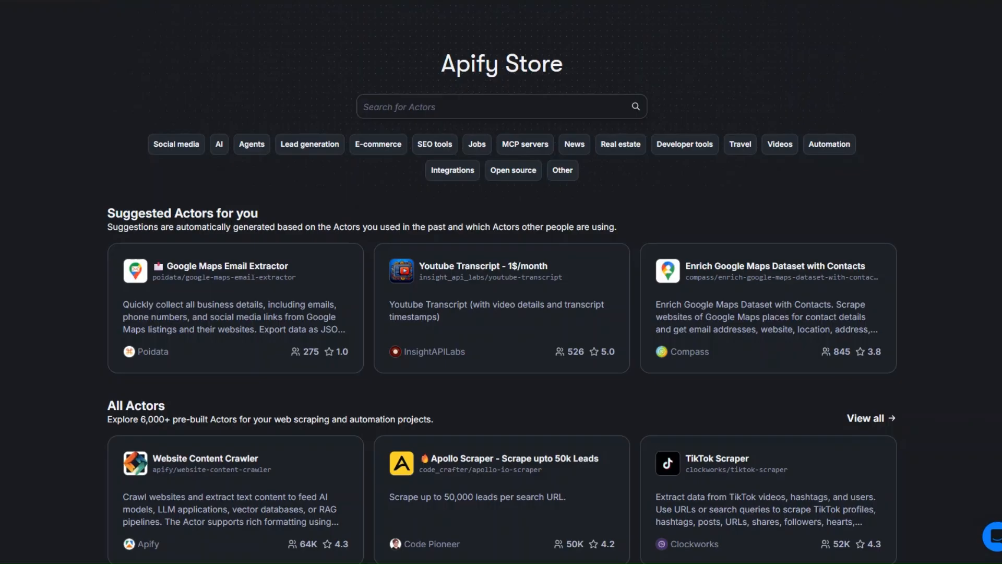
- Switch to the Apify Store, search for "tiktok ads" and open the lexis-solutions TikTok Ads Scraper
{"action": "left_click_drag", "start_coordinate": [443, 64], "coordinate": [616, 71]}
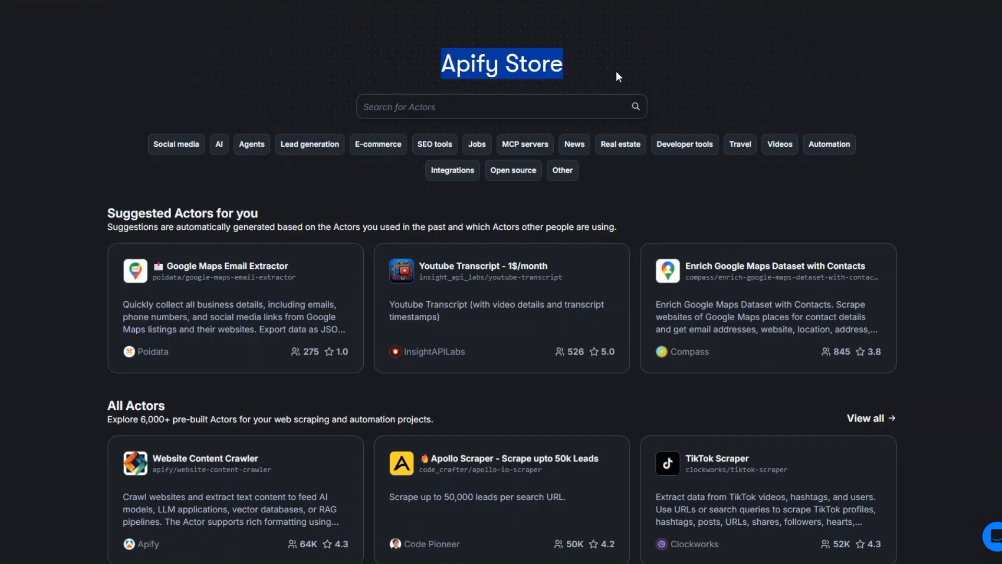
{"action": "left_click", "coordinate": [440, 114]}
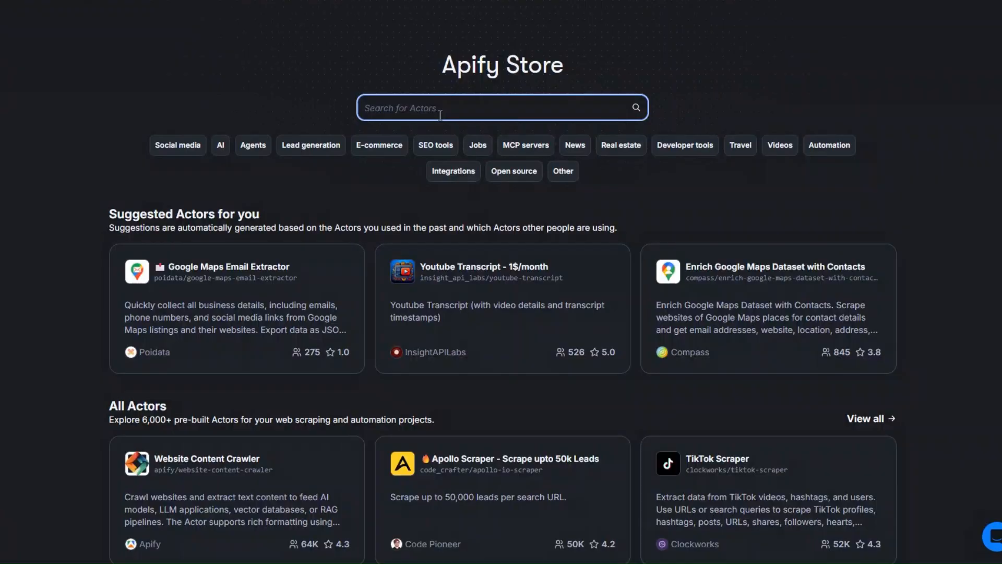
{"action": "type", "text": "tiktok ads"}
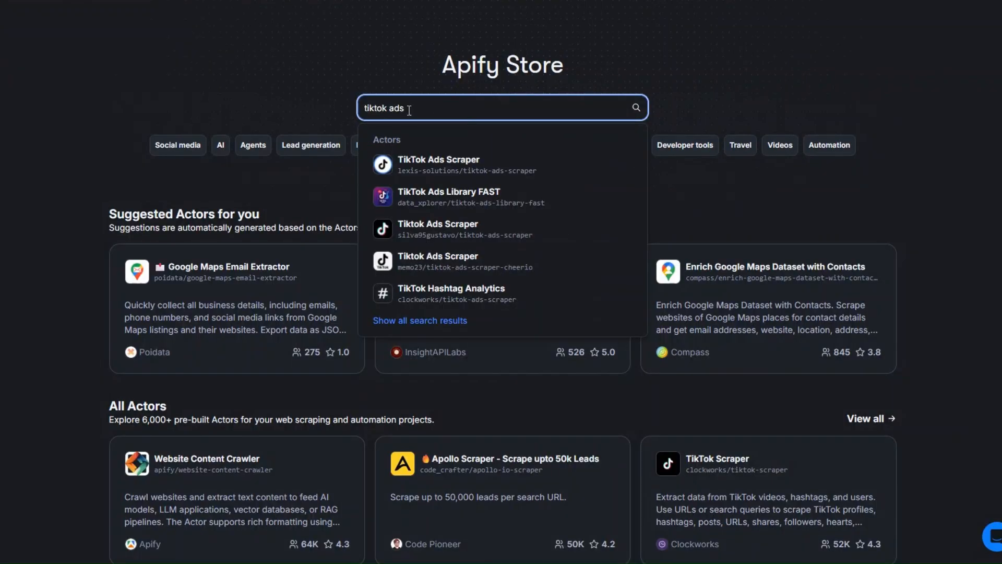
{"action": "left_click", "coordinate": [452, 165]}
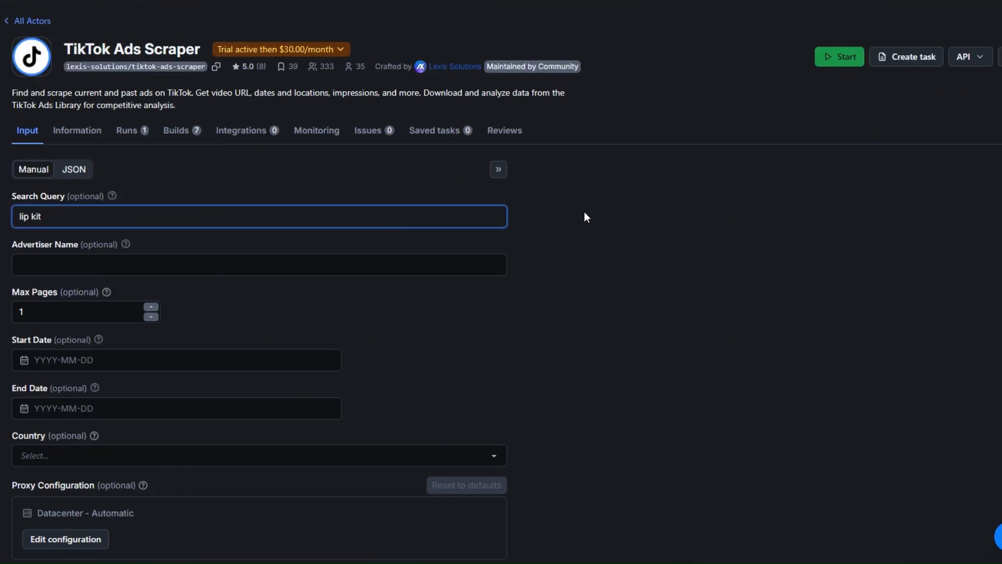
- Set the scraper's search query to "lip kits"
{"action": "left_click_drag", "start_coordinate": [61, 218], "coordinate": [1, 223]}
{"action": "left_click", "coordinate": [39, 217]}
{"action": "left_click_drag", "start_coordinate": [40, 218], "coordinate": [17, 218]}
{"action": "left_click", "coordinate": [63, 214]}
{"action": "type", "text": "s"}
{"action": "scroll", "coordinate": [157, 224], "scroll_direction": "down", "scroll_amount": 1}
- Review the scraper's optional advertiser name, maximum pages, date range and country settings without changing them
{"action": "left_click", "coordinate": [150, 202]}
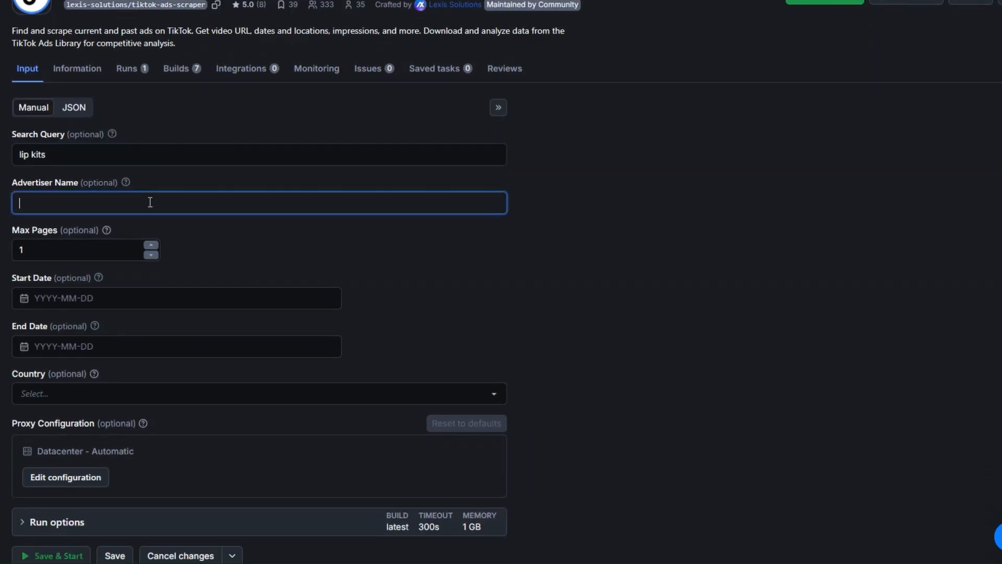
{"action": "left_click", "coordinate": [107, 249]}
{"action": "scroll", "coordinate": [263, 249], "scroll_direction": "down", "scroll_amount": 1}
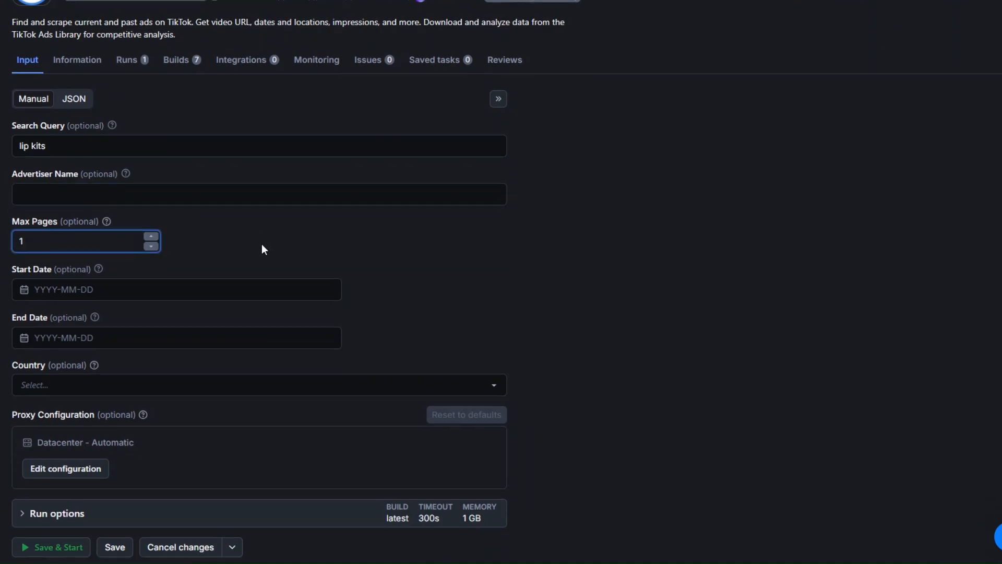
{"action": "scroll", "coordinate": [214, 208], "scroll_direction": "down", "scroll_amount": 1}
{"action": "left_click", "coordinate": [235, 266]}
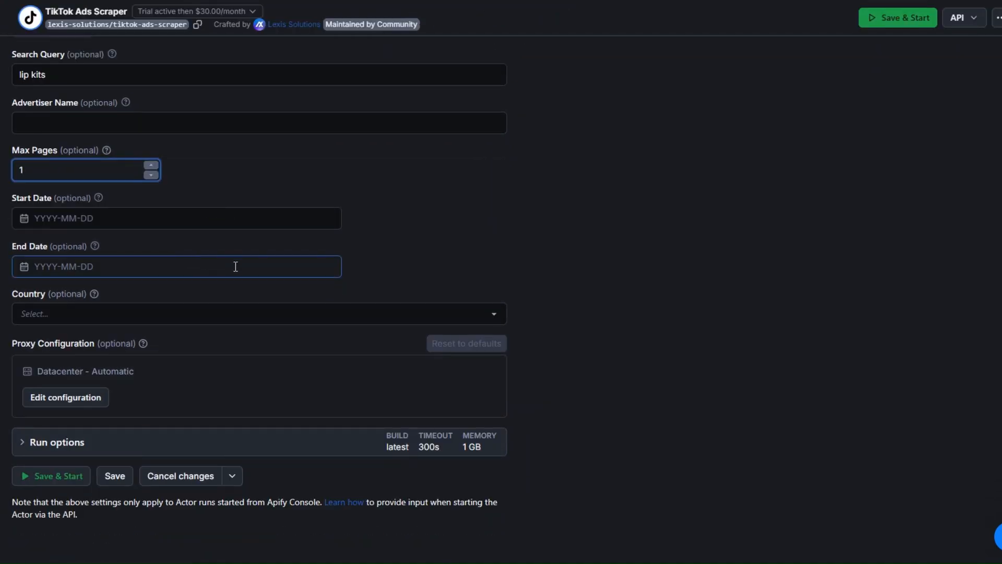
{"action": "left_click", "coordinate": [168, 313]}
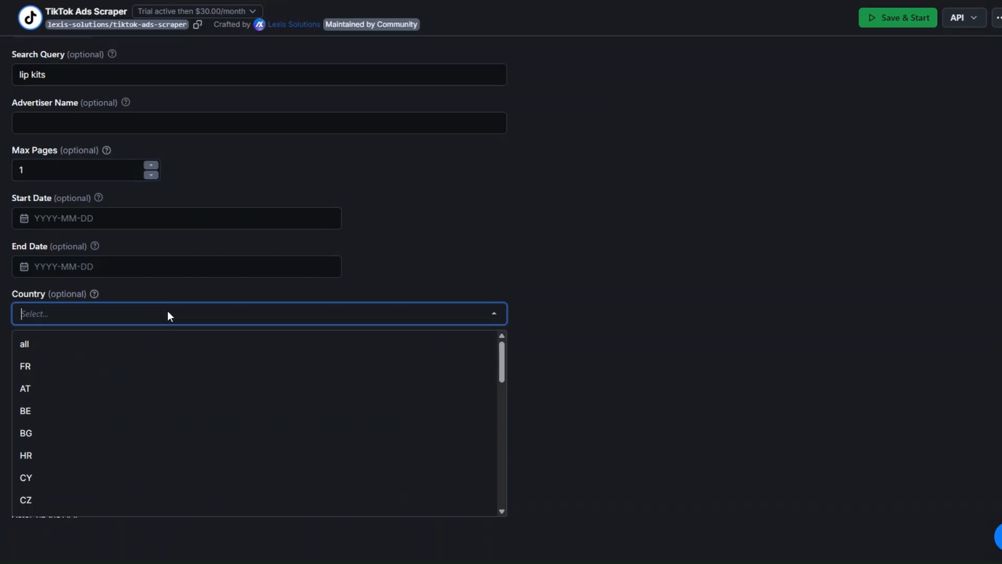
{"action": "left_click", "coordinate": [458, 240]}
{"action": "left_click", "coordinate": [615, 254]}
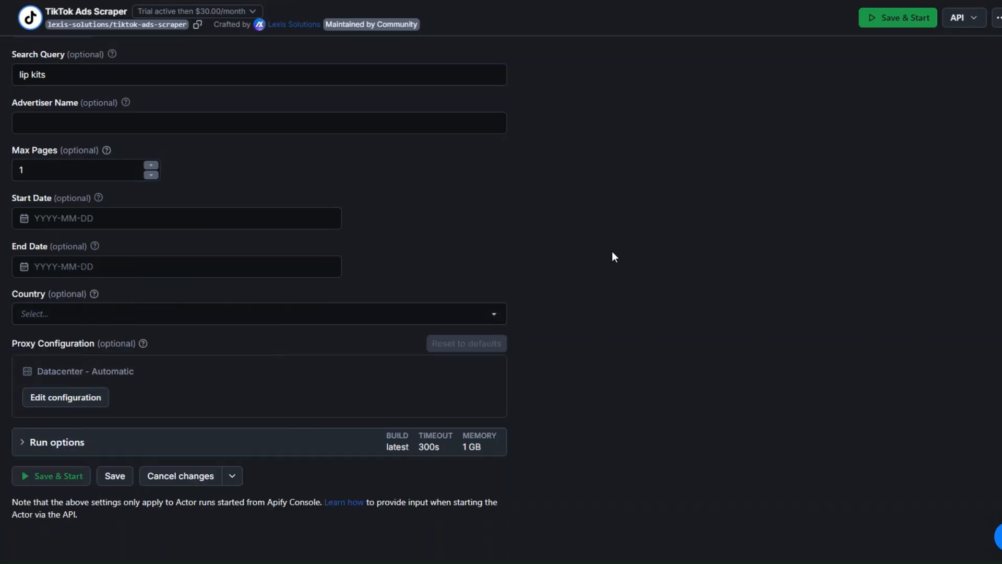
- Save the scraper's input, start the run and wait for it to finish
{"action": "left_click", "coordinate": [52, 476]}
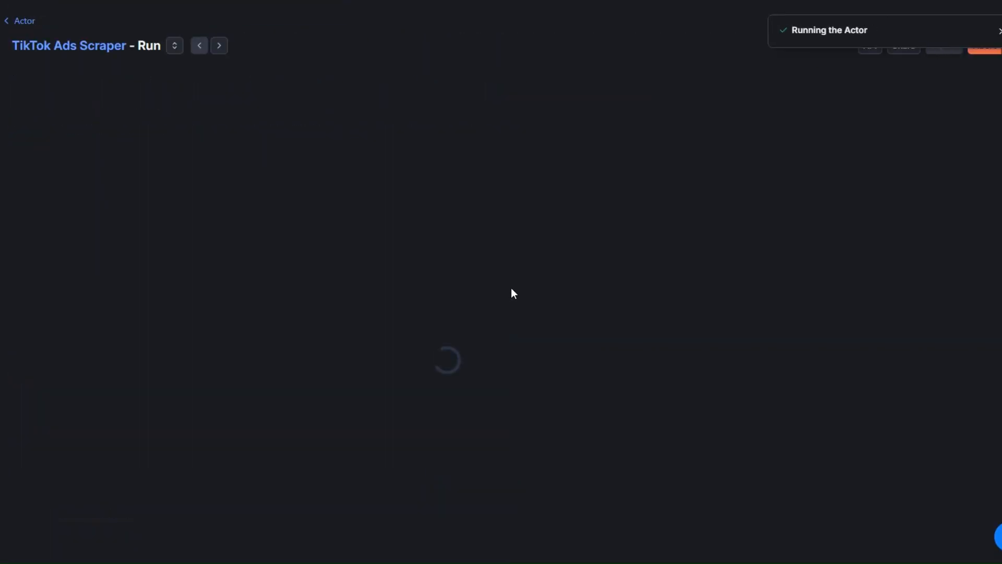
{"action": "left_click_drag", "start_coordinate": [424, 346], "coordinate": [644, 344]}
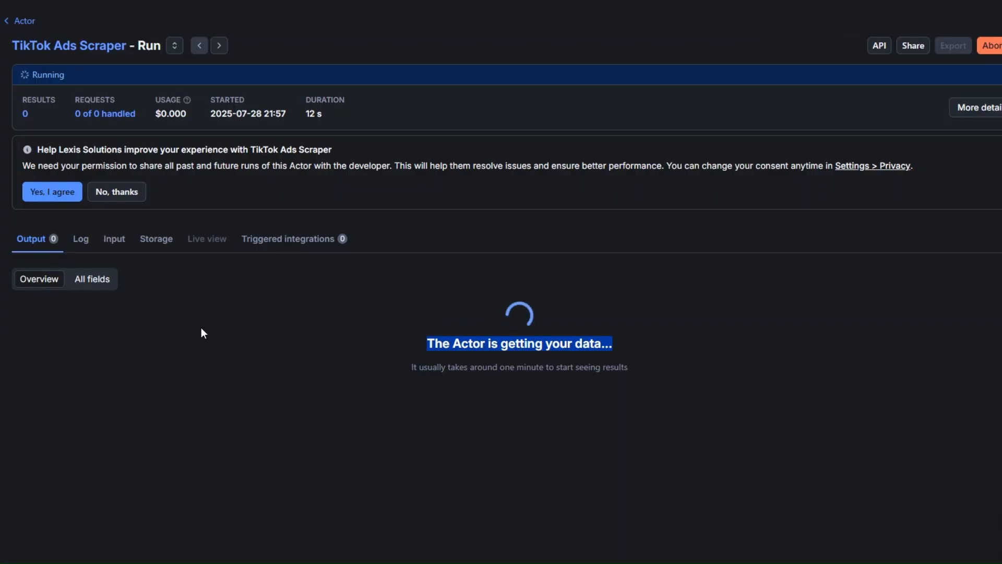
{"action": "left_click", "coordinate": [415, 324]}
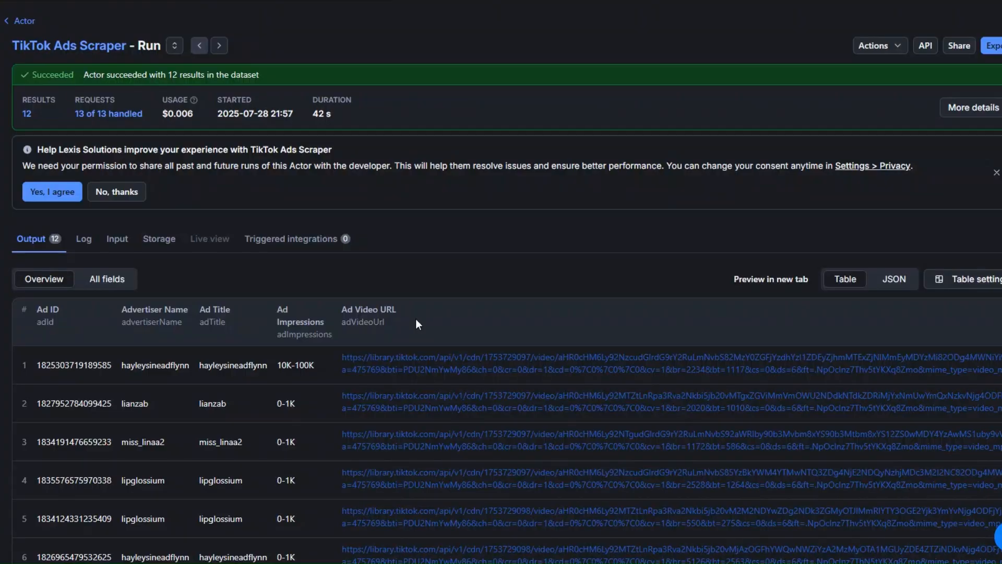
- Examine the run's output table of scraped ads, including advertisers, titles, impressions and video URLs
{"action": "scroll", "coordinate": [416, 319], "scroll_direction": "down", "scroll_amount": 5}
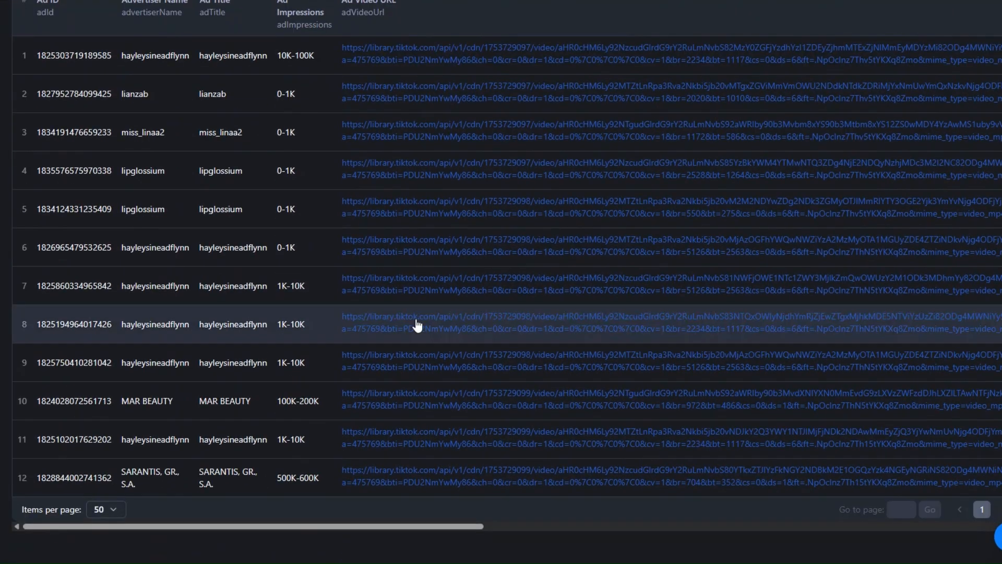
{"action": "scroll", "coordinate": [416, 324], "scroll_direction": "up", "scroll_amount": 5}
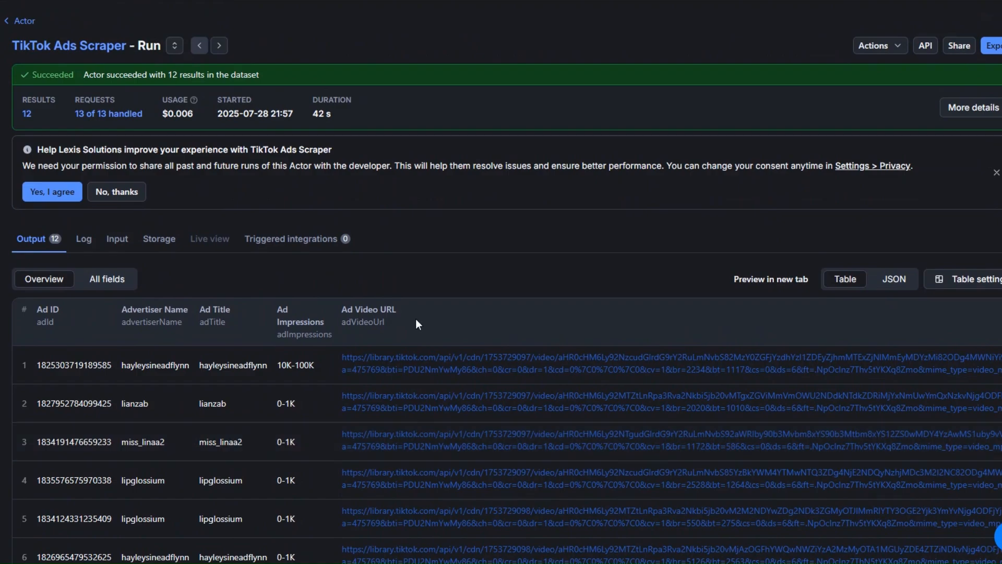
{"action": "scroll", "coordinate": [417, 324], "scroll_direction": "down", "scroll_amount": 3}
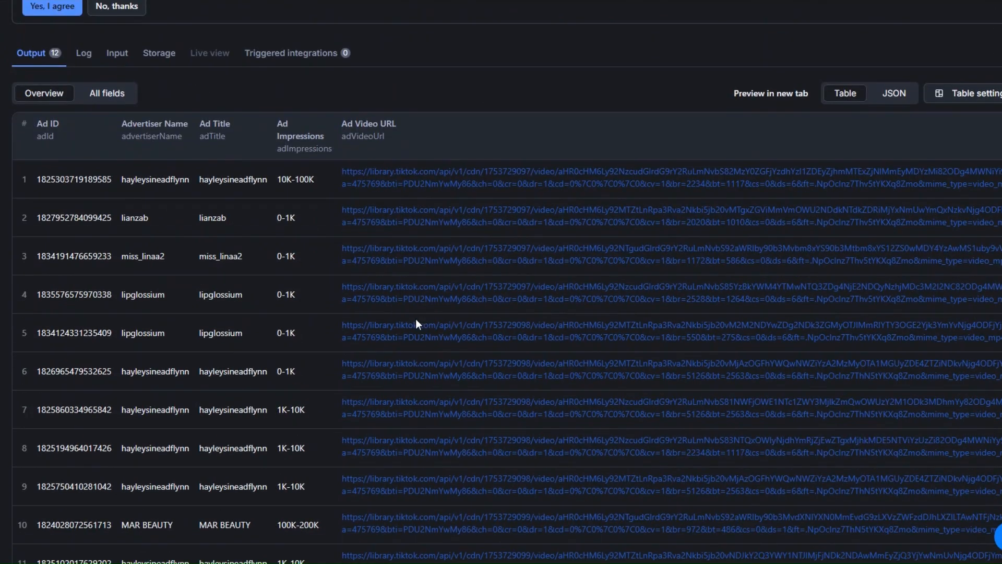
{"action": "scroll", "coordinate": [417, 325], "scroll_direction": "up", "scroll_amount": 3}
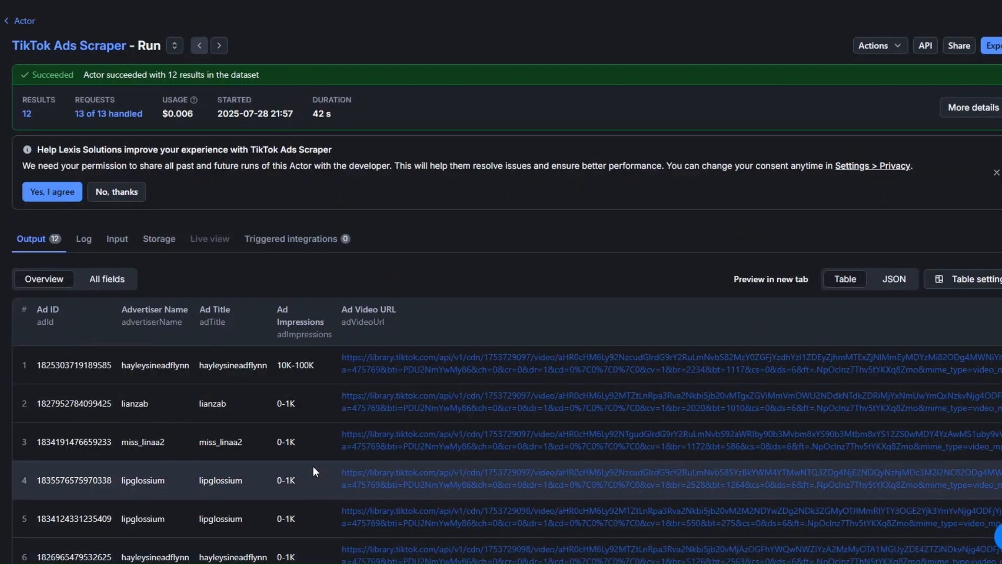
{"action": "scroll", "coordinate": [577, 366], "scroll_direction": "down", "scroll_amount": 1}
{"action": "scroll", "coordinate": [575, 381], "scroll_direction": "down", "scroll_amount": 5}
{"action": "scroll", "coordinate": [576, 381], "scroll_direction": "up", "scroll_amount": 5}
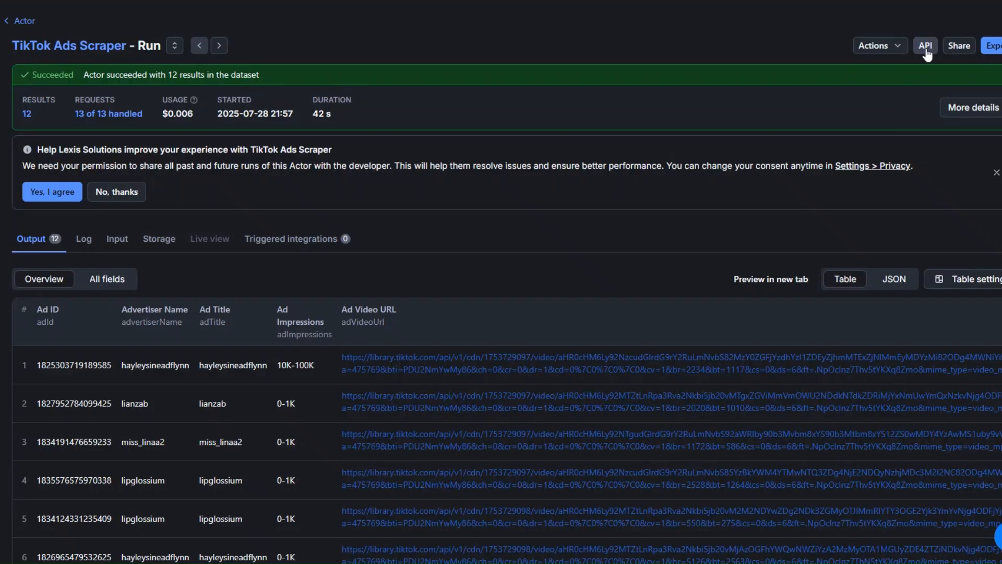
- Open the run's API endpoints and copy the Get dataset items URL
{"action": "left_click", "coordinate": [925, 46]}
{"action": "scroll", "coordinate": [705, 313], "scroll_direction": "down", "scroll_amount": 3}
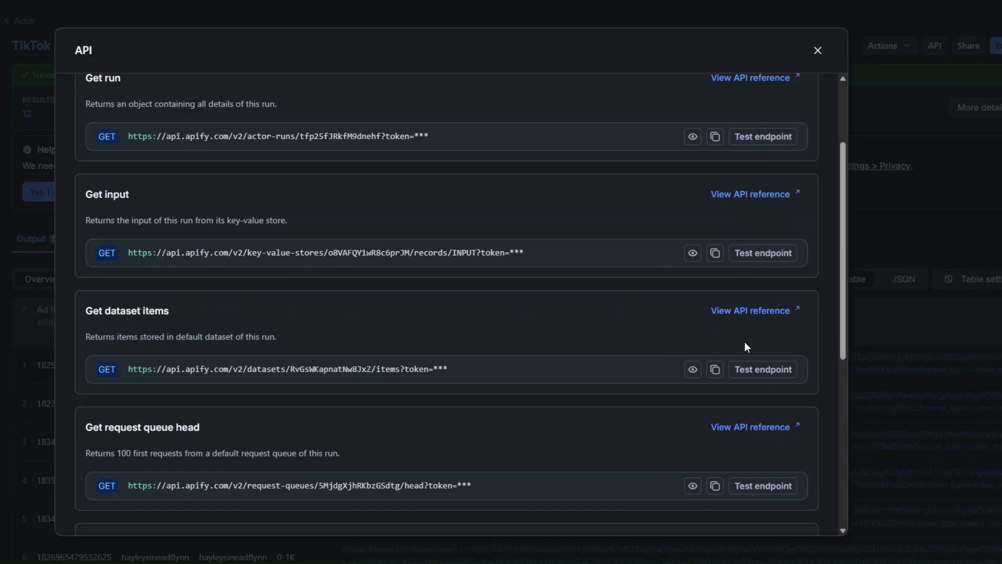
{"action": "left_click", "coordinate": [716, 373]}
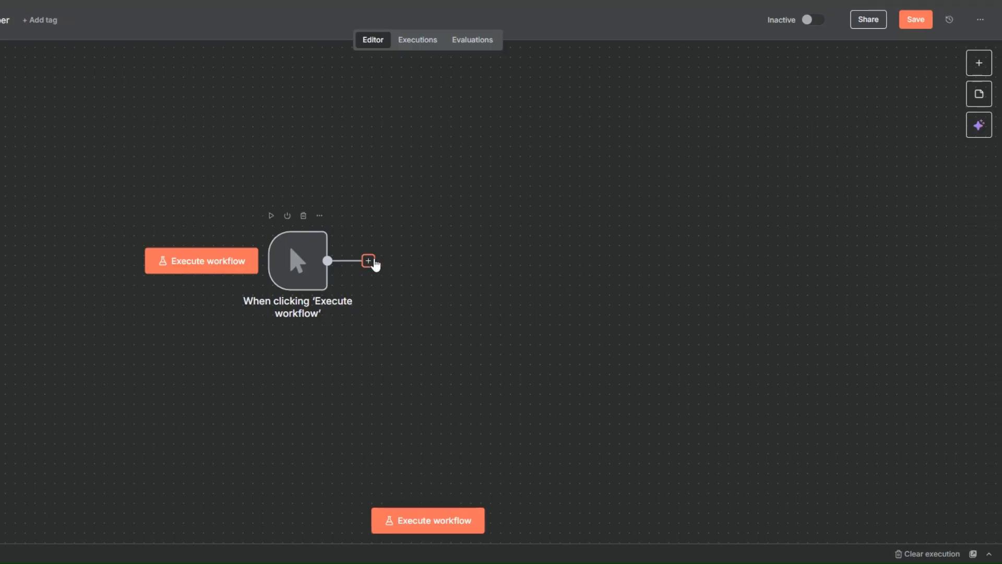
- Switch back to the n8n workflow and add an HTTP Request node after the manual trigger
{"action": "left_click", "coordinate": [374, 261]}
{"action": "type", "text": "h"}
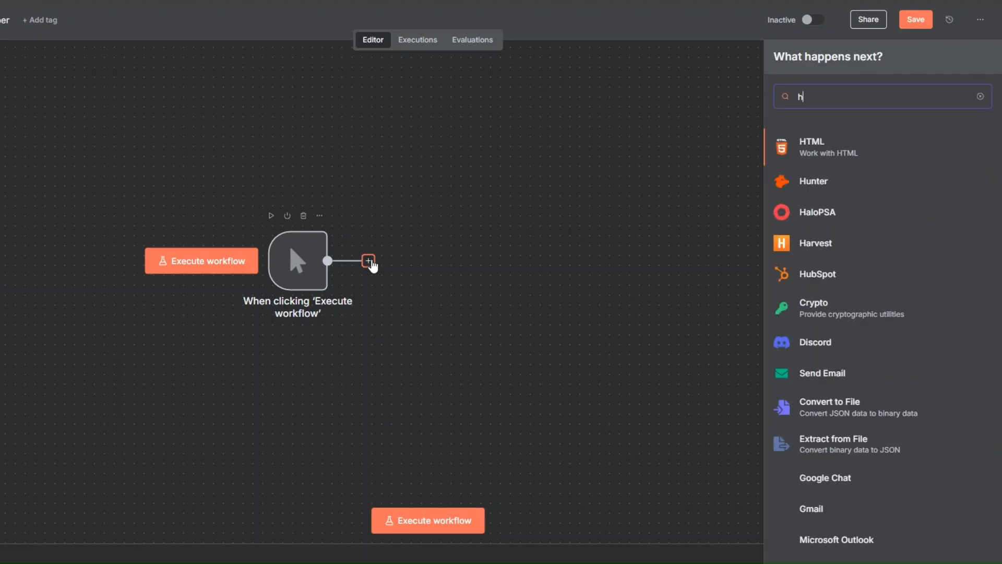
{"action": "type", "text": "ttp"}
{"action": "left_click", "coordinate": [828, 150]}
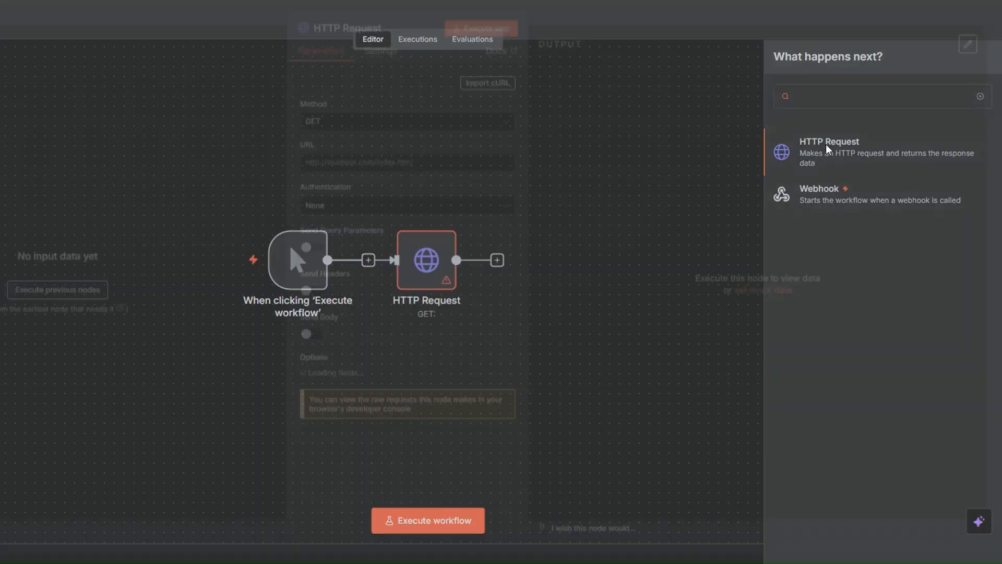
- Paste the copied dataset items URL, including its API token, into the GET request and execute the node
{"action": "left_click", "coordinate": [328, 173]}
{"action": "key", "text": "ctrl+v"}
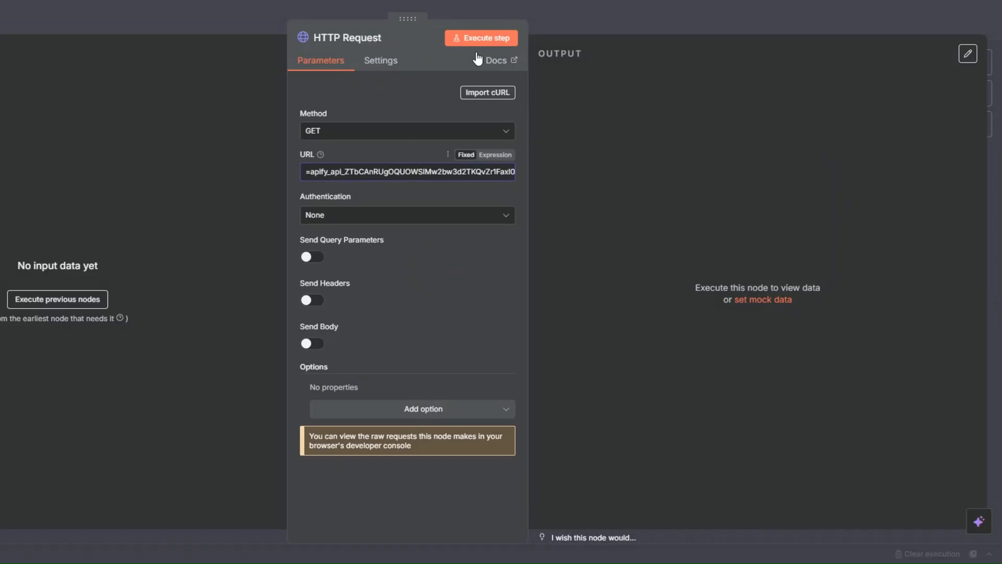
{"action": "left_click", "coordinate": [473, 37]}
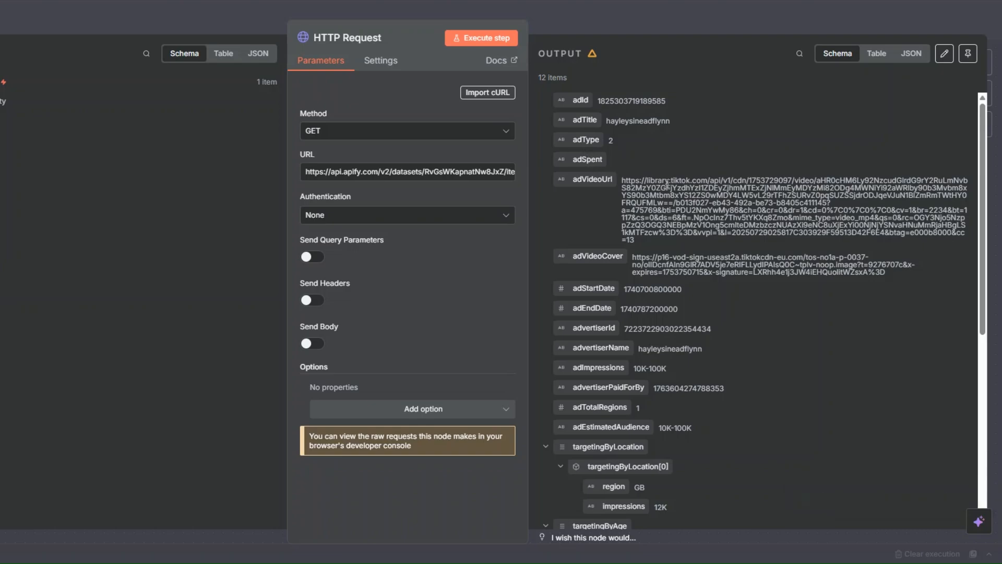
- Examine the ad details and targeting fields in the HTTP Request output, and close Apify's API endpoint list
{"action": "scroll", "coordinate": [667, 183], "scroll_direction": "down", "scroll_amount": 1}
{"action": "scroll", "coordinate": [667, 183], "scroll_direction": "down", "scroll_amount": 3}
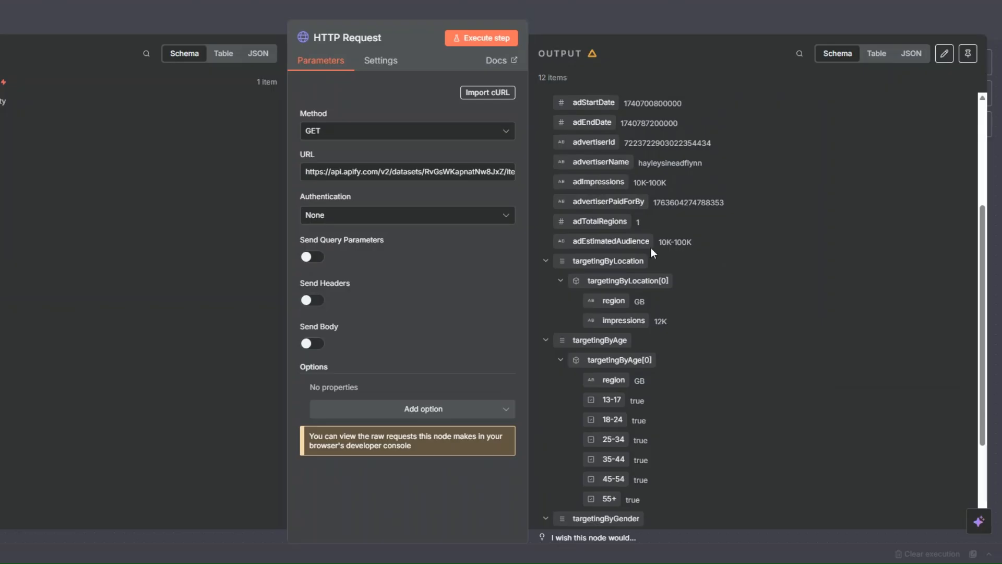
{"action": "scroll", "coordinate": [650, 247], "scroll_direction": "down", "scroll_amount": 2}
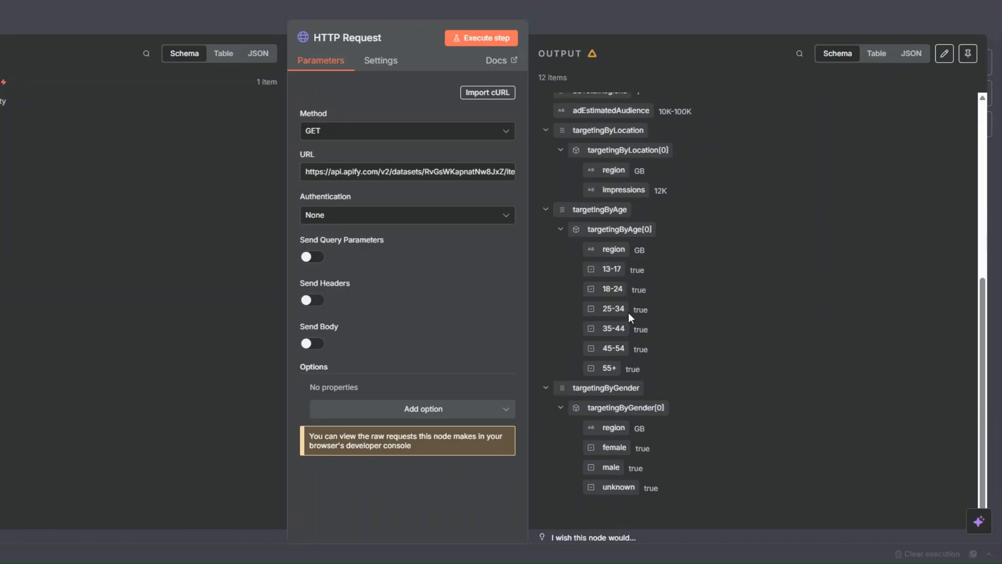
{"action": "scroll", "coordinate": [685, 399], "scroll_direction": "up", "scroll_amount": 6}
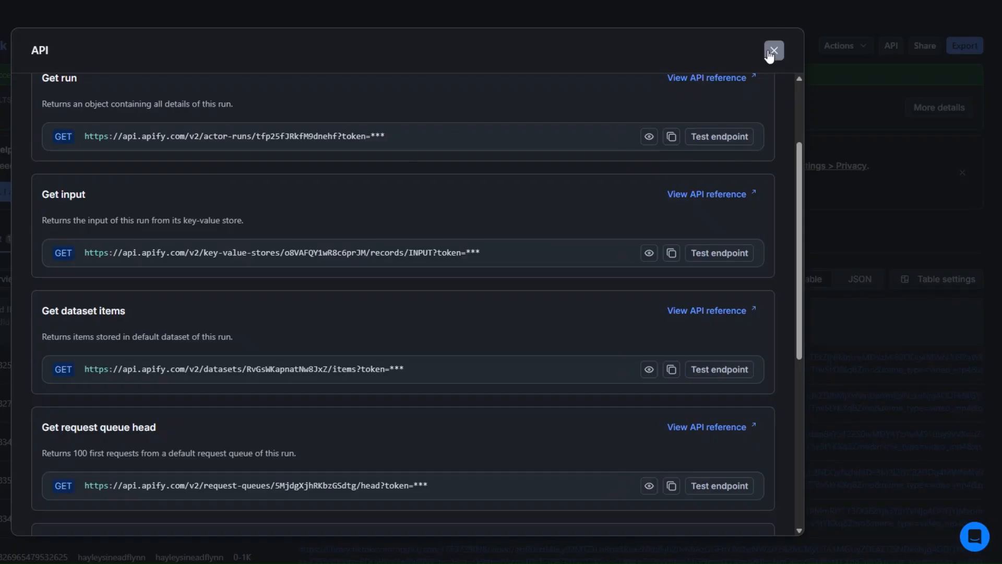
{"action": "left_click", "coordinate": [773, 51]}
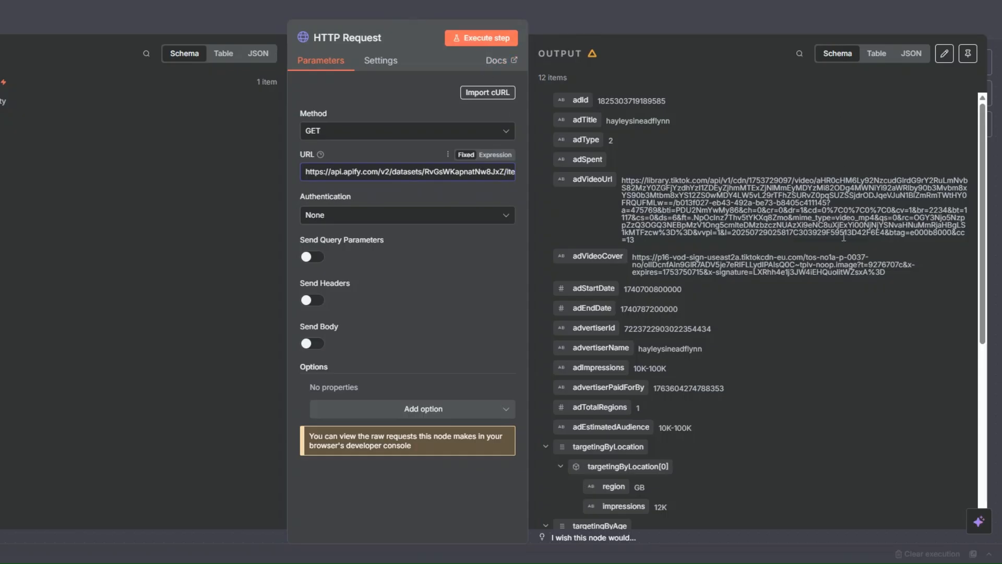
{"action": "scroll", "coordinate": [732, 250], "scroll_direction": "down", "scroll_amount": 5}
{"action": "scroll", "coordinate": [732, 255], "scroll_direction": "up", "scroll_amount": 4}
{"action": "scroll", "coordinate": [733, 260], "scroll_direction": "up", "scroll_amount": 2}
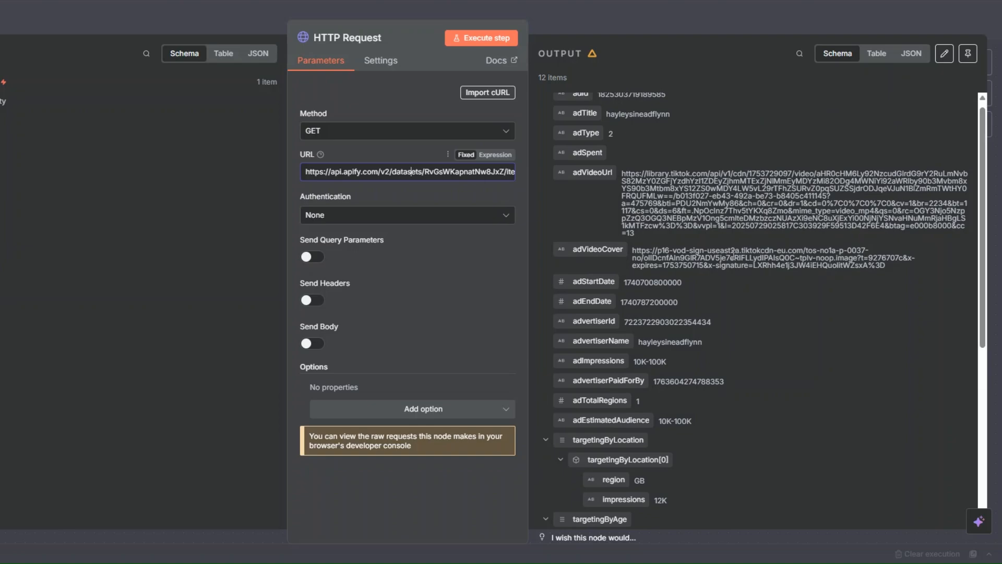
- Clear the request URL and open the Apify API docs' POST endpoint for running an Actor synchronously and getting its dataset items
{"action": "key", "text": "ctrl+a"}
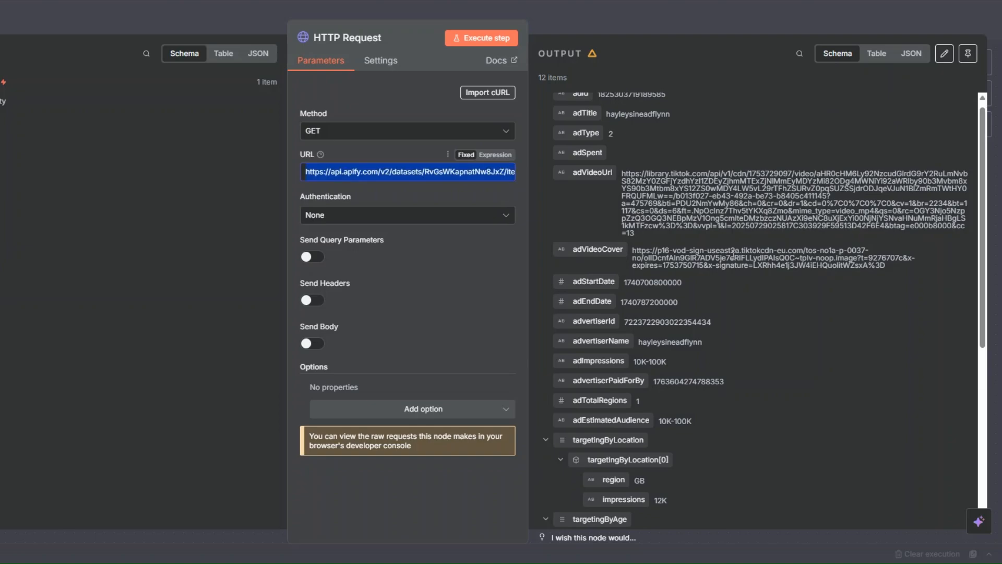
{"action": "key", "text": "BackSpace"}
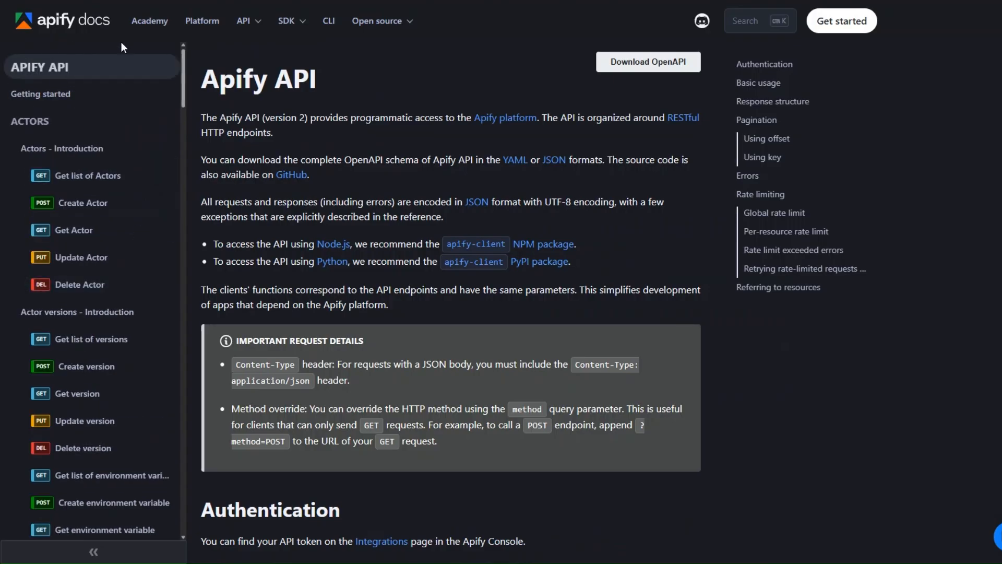
{"action": "scroll", "coordinate": [138, 187], "scroll_direction": "down", "scroll_amount": 6}
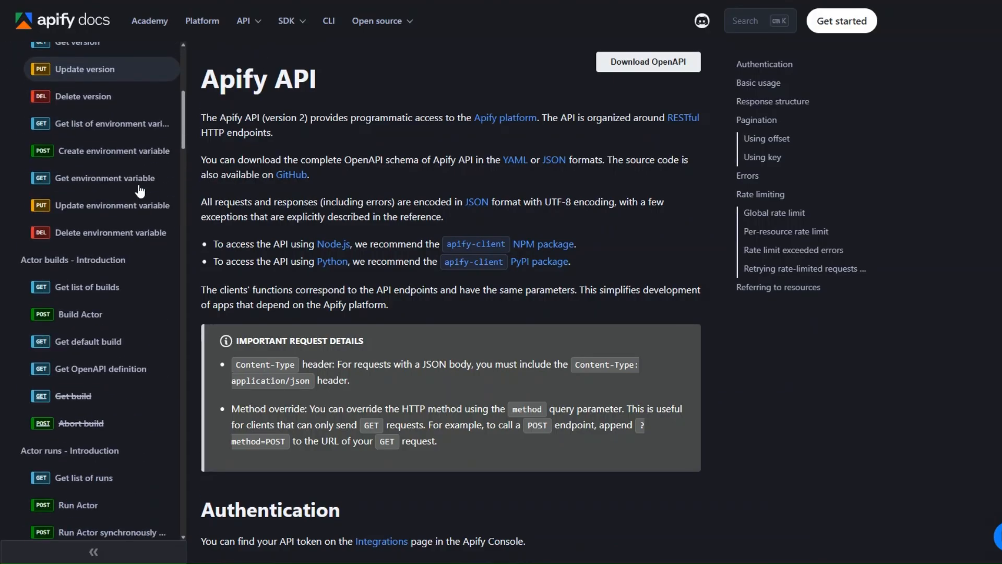
{"action": "scroll", "coordinate": [139, 190], "scroll_direction": "down", "scroll_amount": 5}
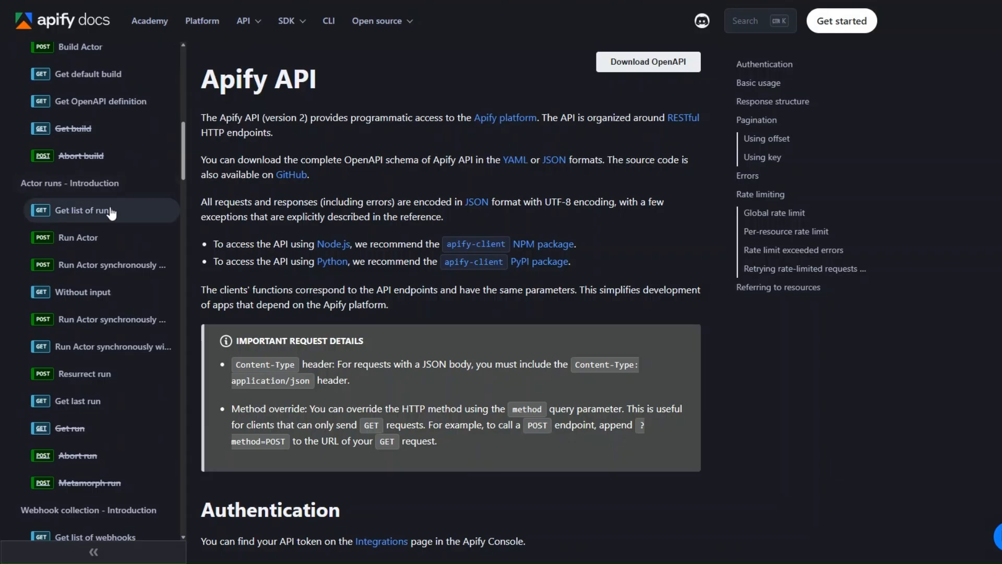
{"action": "scroll", "coordinate": [110, 212], "scroll_direction": "down", "scroll_amount": 1}
{"action": "left_click", "coordinate": [113, 259]}
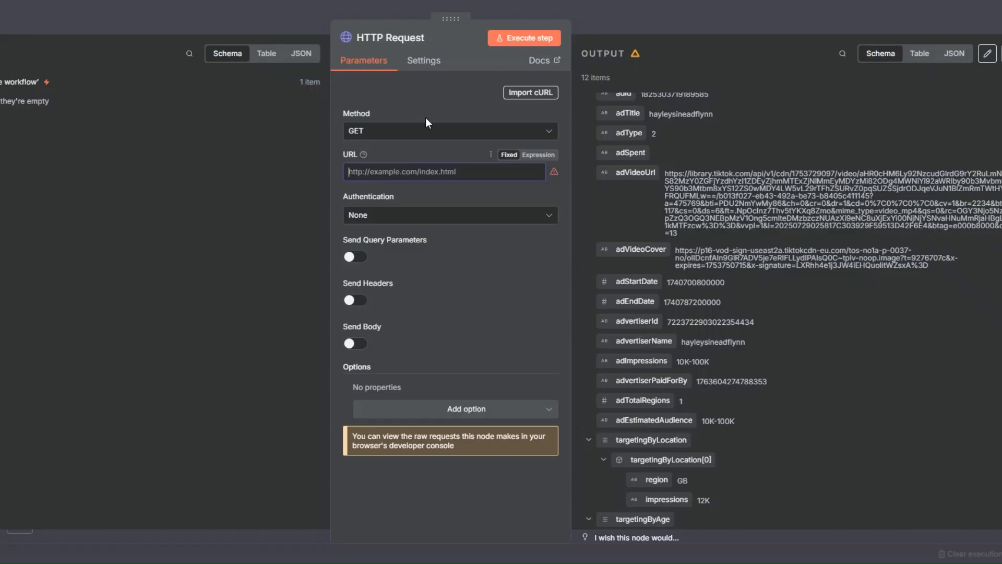
- Import the endpoint's copied cURL command into the HTTP Request node
{"action": "left_click", "coordinate": [525, 99]}
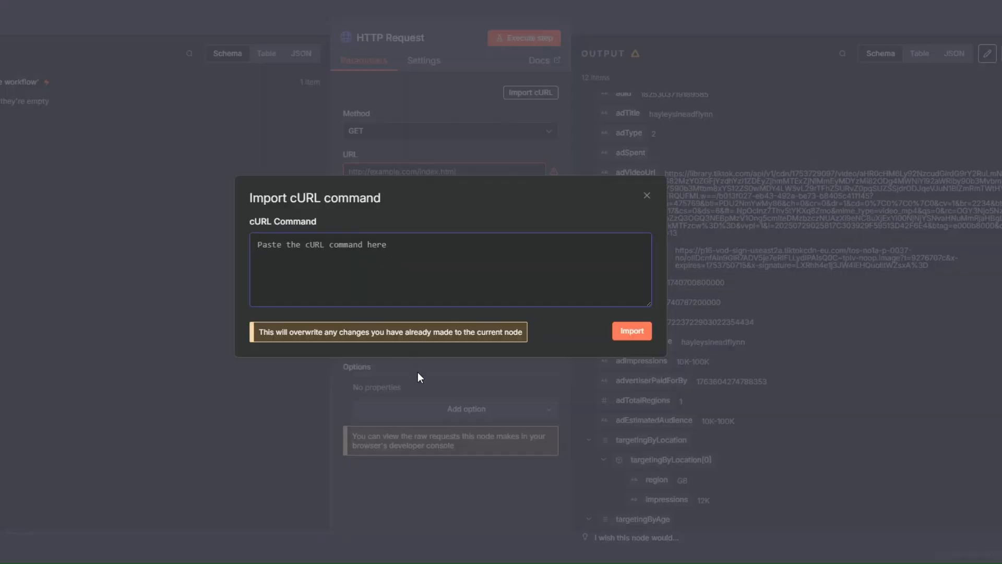
{"action": "key", "text": "ctrl+v"}
{"action": "left_click", "coordinate": [632, 333]}
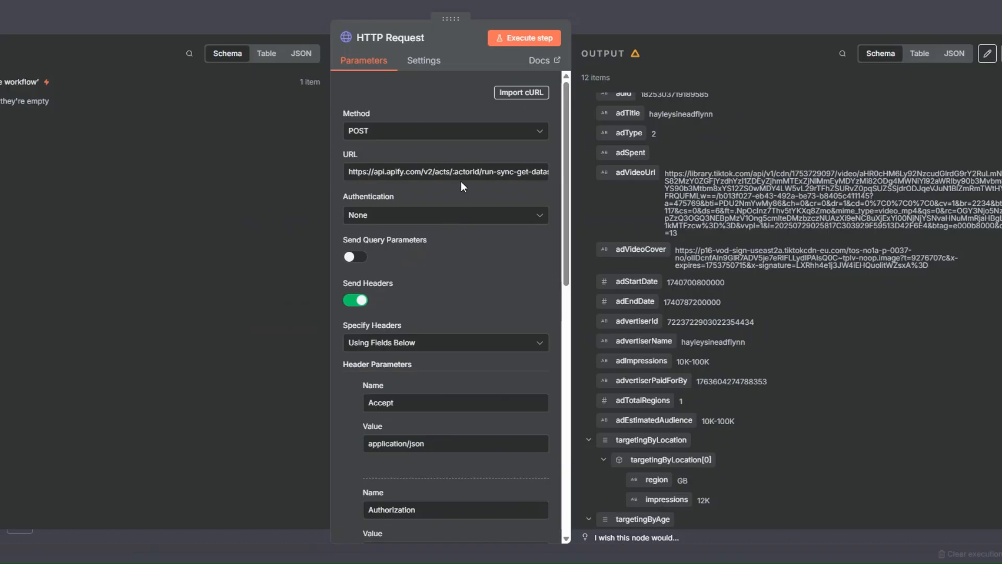
- Get the TikTok Ads Scraper's Actor ID from Apify and paste it over the :actorId placeholder in the request URL
{"action": "left_click_drag", "start_coordinate": [452, 172], "coordinate": [481, 174]}
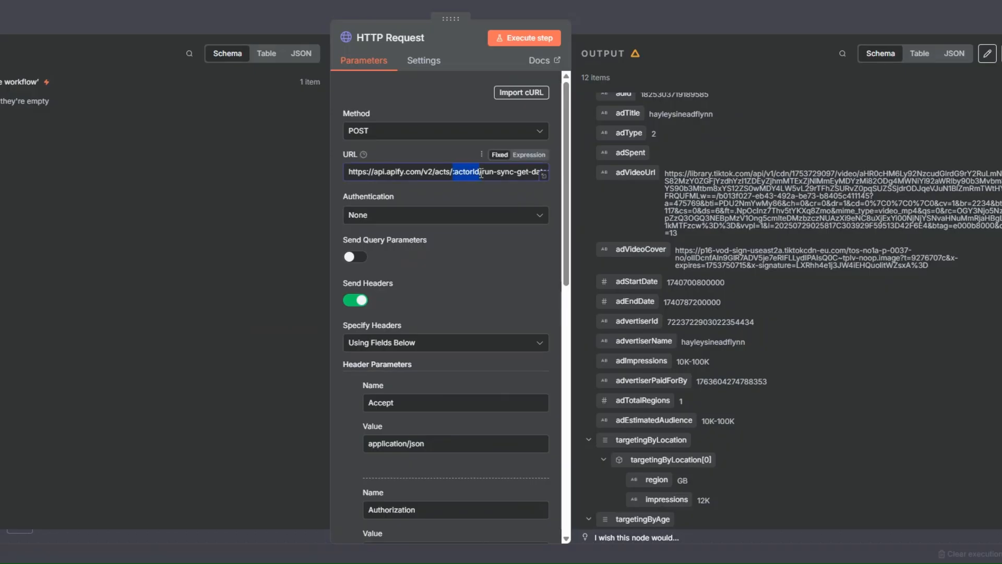
{"action": "scroll", "coordinate": [472, 205], "scroll_direction": "down", "scroll_amount": 5}
{"action": "left_click_drag", "start_coordinate": [399, 304], "coordinate": [423, 305]}
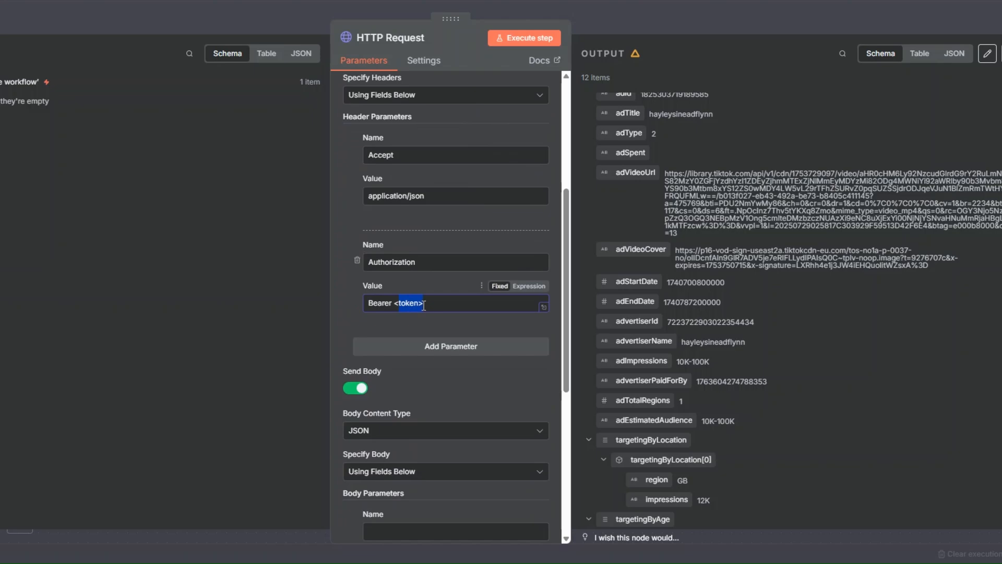
{"action": "scroll", "coordinate": [422, 293], "scroll_direction": "down", "scroll_amount": 4}
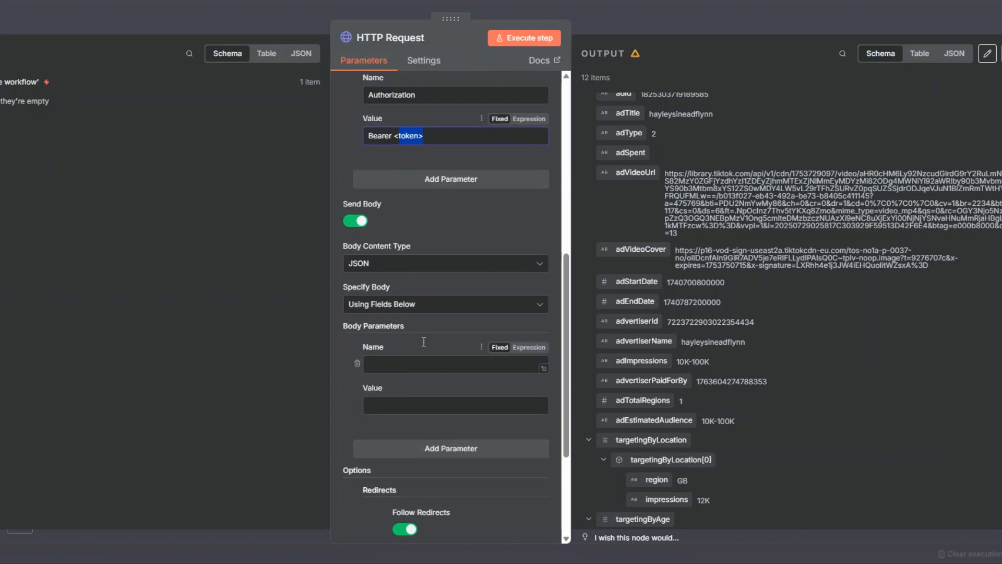
{"action": "scroll", "coordinate": [424, 342], "scroll_direction": "up", "scroll_amount": 9}
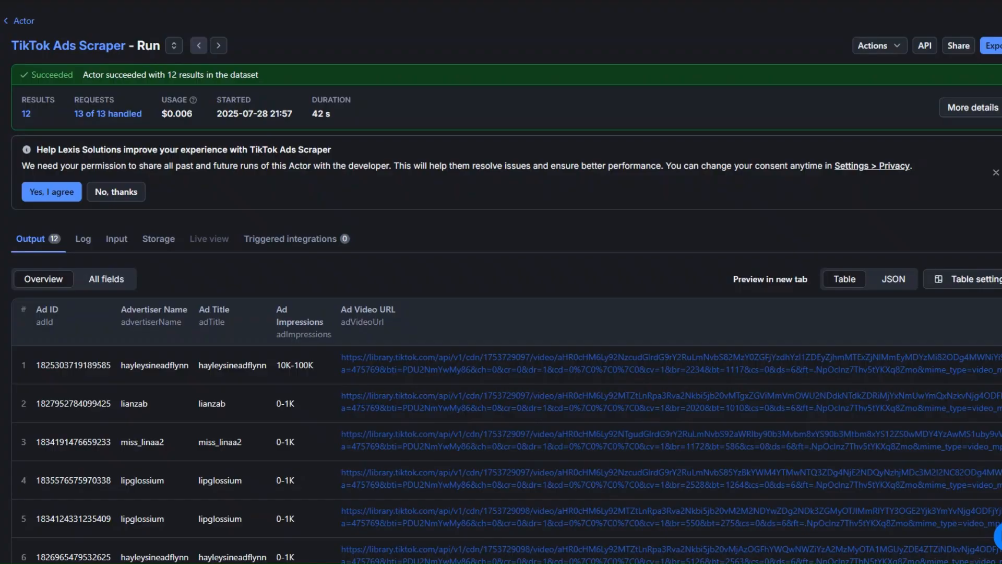
{"action": "left_click", "coordinate": [76, 46]}
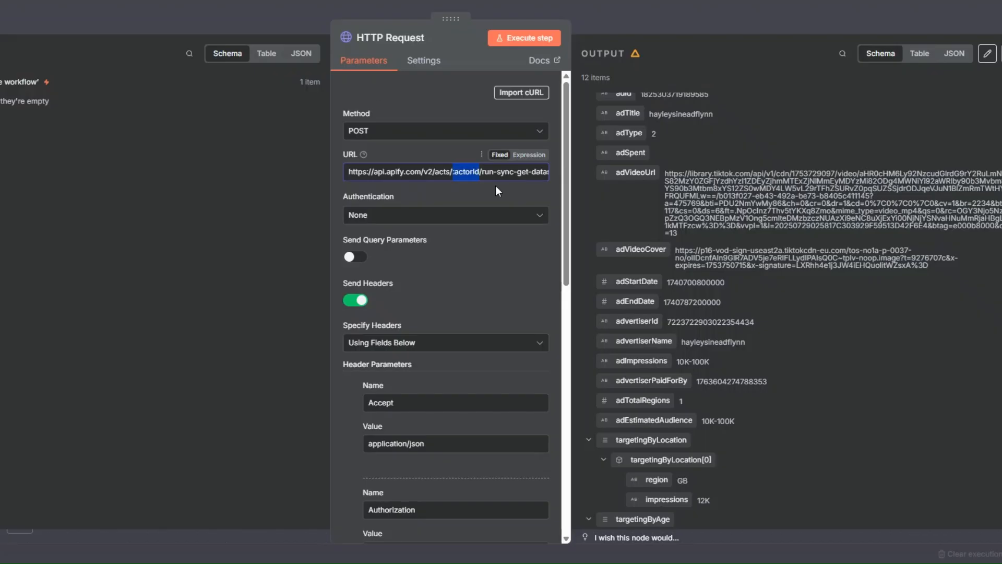
{"action": "key", "text": "ctrl+v"}
- Select the <token> placeholder in the Authorization header and copy the "test" personal API token from Apify's API & Integrations settings
{"action": "scroll", "coordinate": [487, 240], "scroll_direction": "down", "scroll_amount": 6}
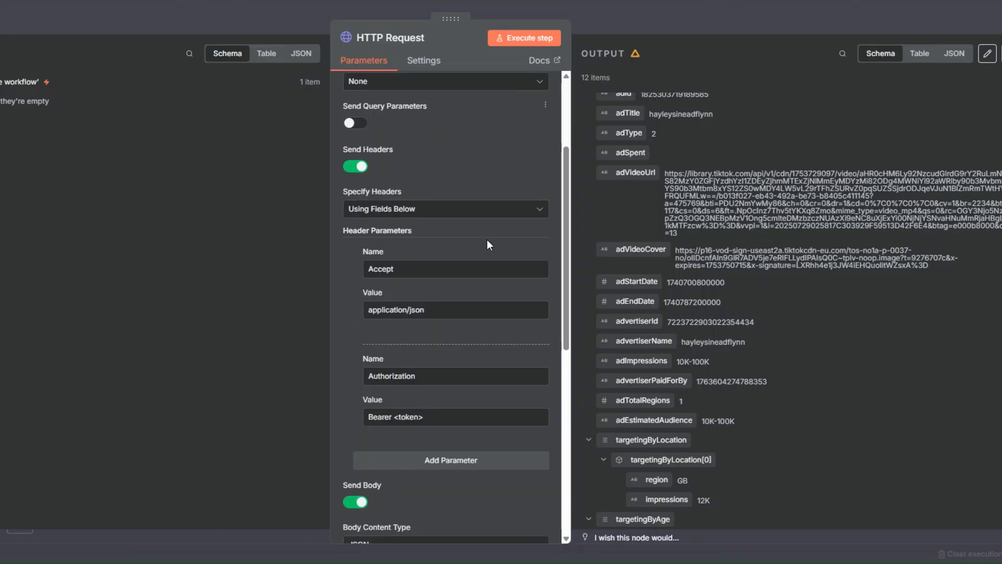
{"action": "left_click_drag", "start_coordinate": [394, 241], "coordinate": [447, 240]}
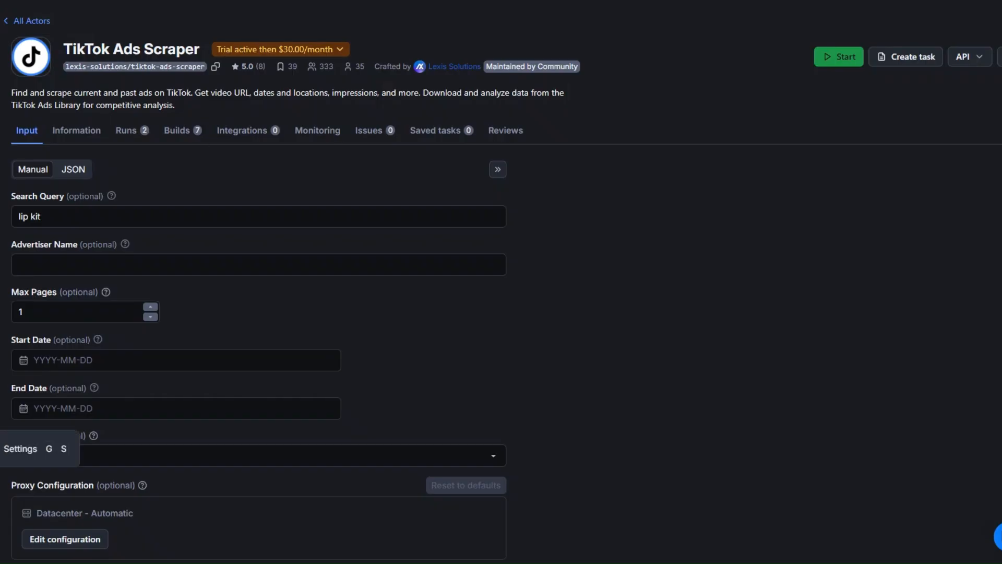
{"action": "left_click", "coordinate": [117, 56]}
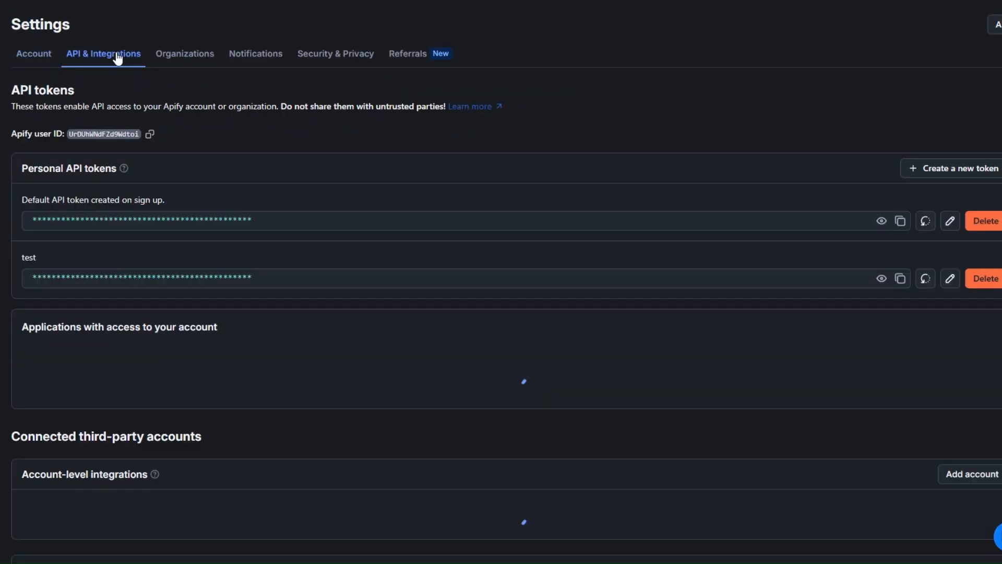
{"action": "left_click", "coordinate": [963, 170]}
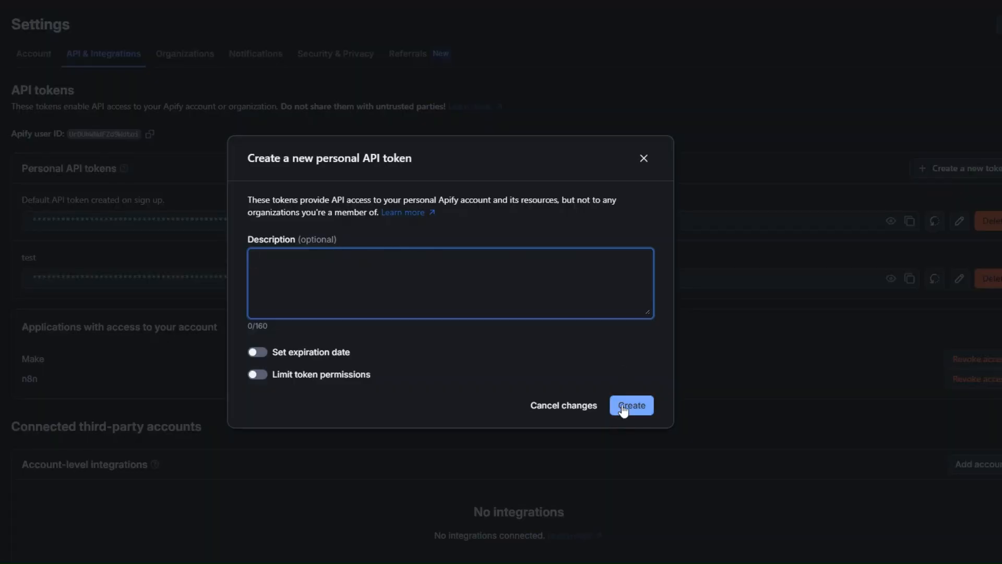
{"action": "left_click", "coordinate": [644, 158]}
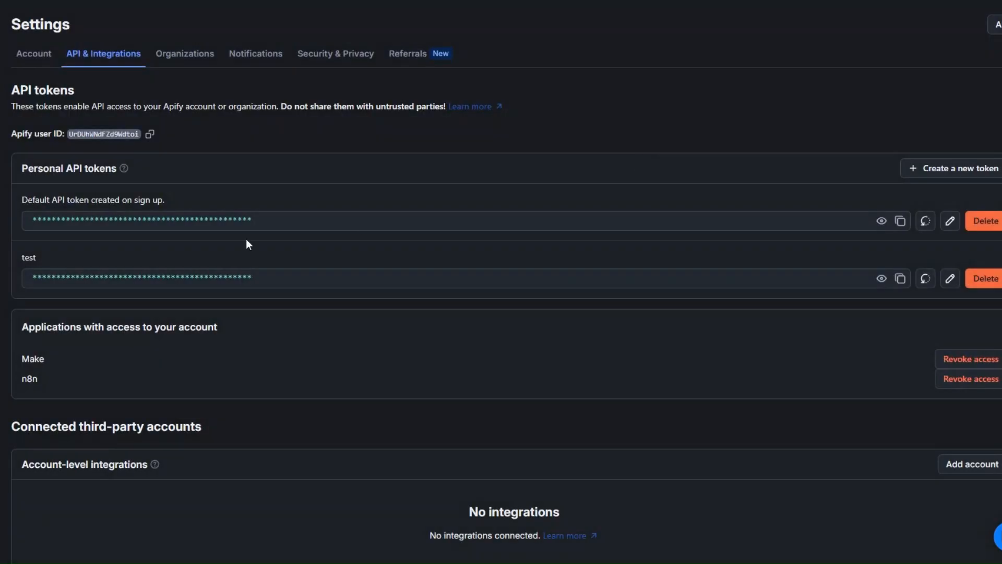
{"action": "left_click", "coordinate": [900, 279]}
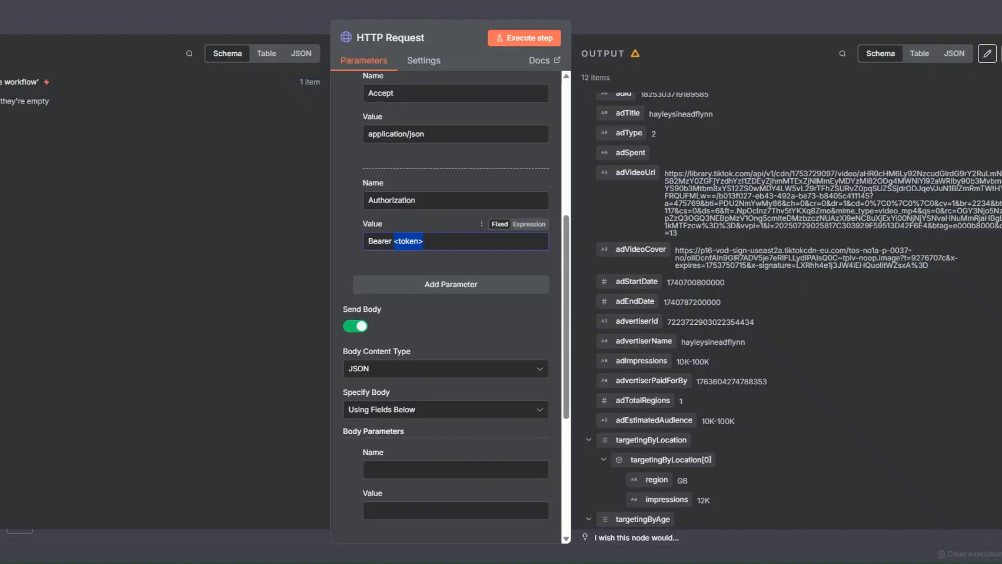
- Replace the <token> placeholder after Bearer in the Authorization header with the copied API token
{"action": "scroll", "coordinate": [433, 282], "scroll_direction": "down", "scroll_amount": 2}
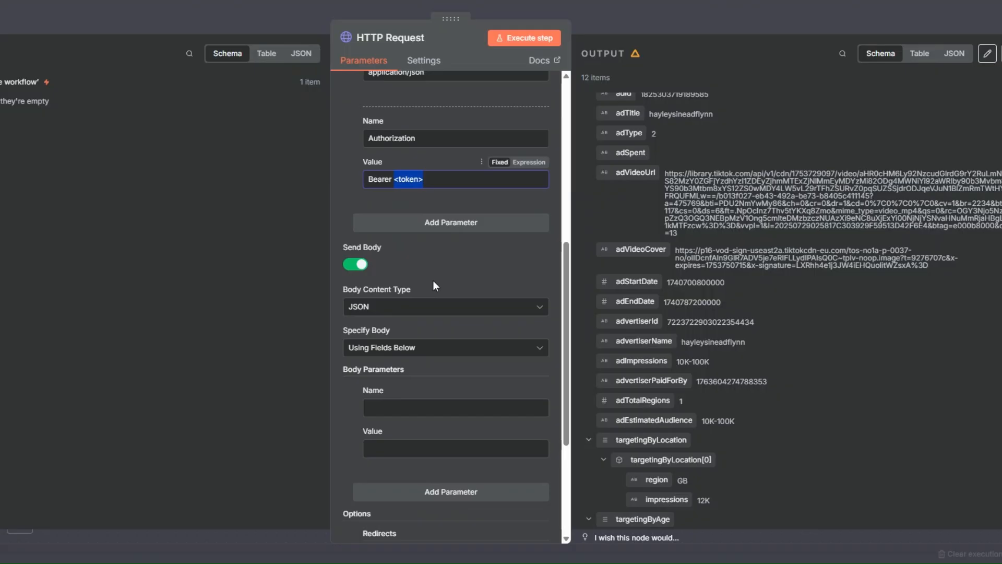
{"action": "key", "text": "ctrl+v"}
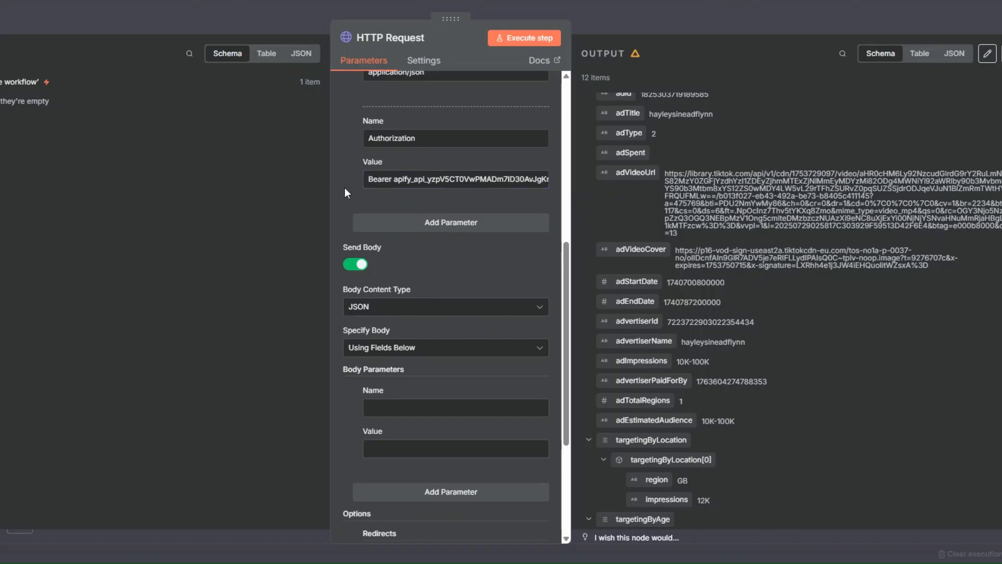
{"action": "left_click", "coordinate": [345, 188]}
- Set the request body to be specified using JSON and place the cursor in the JSON field
{"action": "scroll", "coordinate": [368, 183], "scroll_direction": "down", "scroll_amount": 3}
{"action": "scroll", "coordinate": [371, 209], "scroll_direction": "up", "scroll_amount": 1}
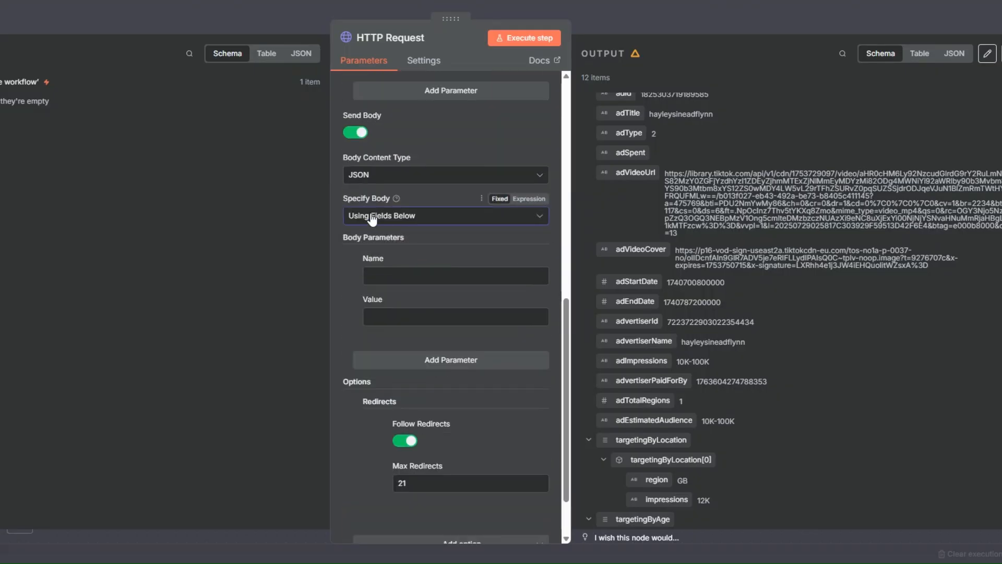
{"action": "left_click", "coordinate": [372, 218]}
{"action": "left_click", "coordinate": [379, 271]}
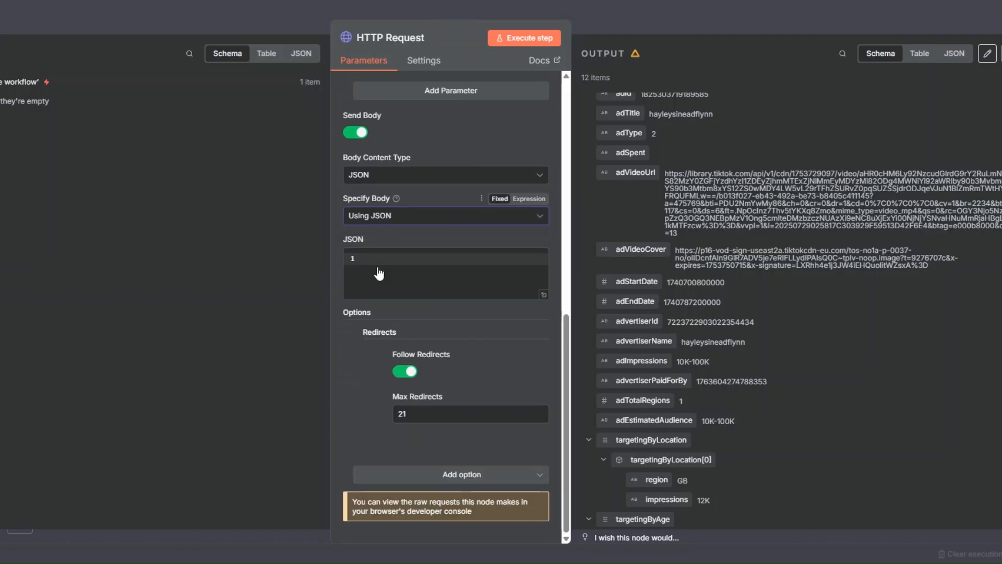
{"action": "left_click", "coordinate": [380, 258]}
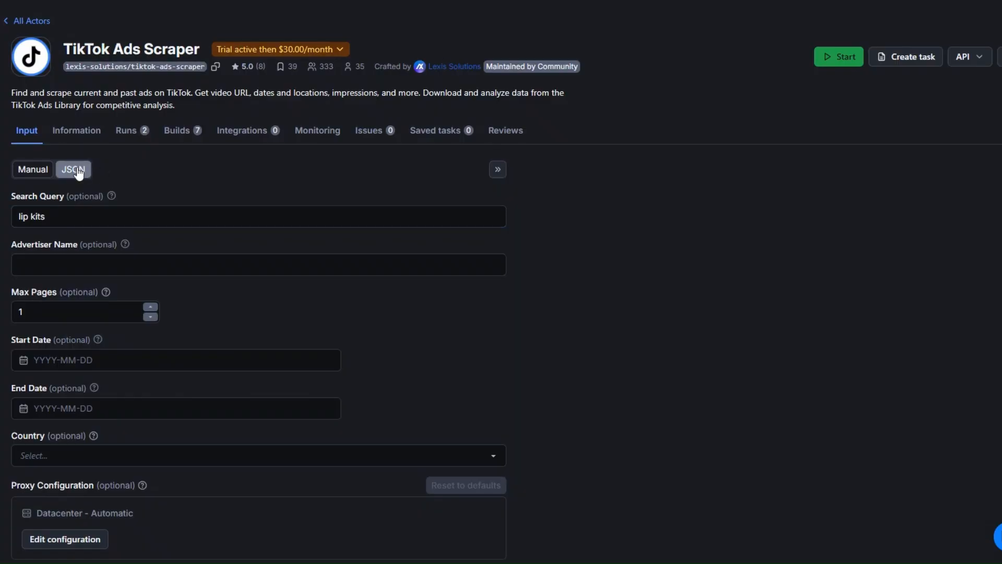
- Show the TikTok Ads Scraper input as JSON in Apify and copy it, with maxPages 1 and query "lip kits"
{"action": "left_click", "coordinate": [77, 168]}
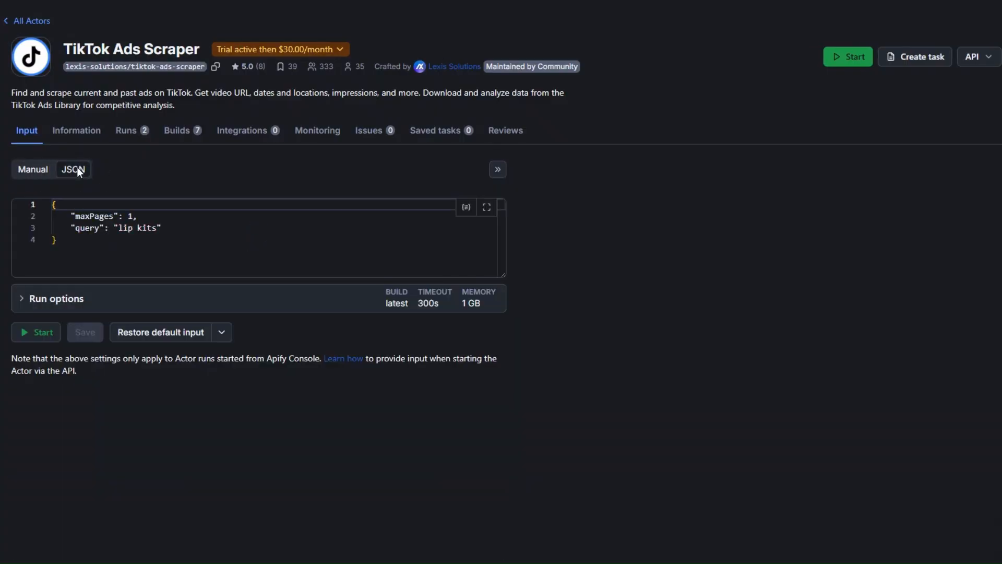
{"action": "left_click_drag", "start_coordinate": [53, 204], "coordinate": [64, 242]}
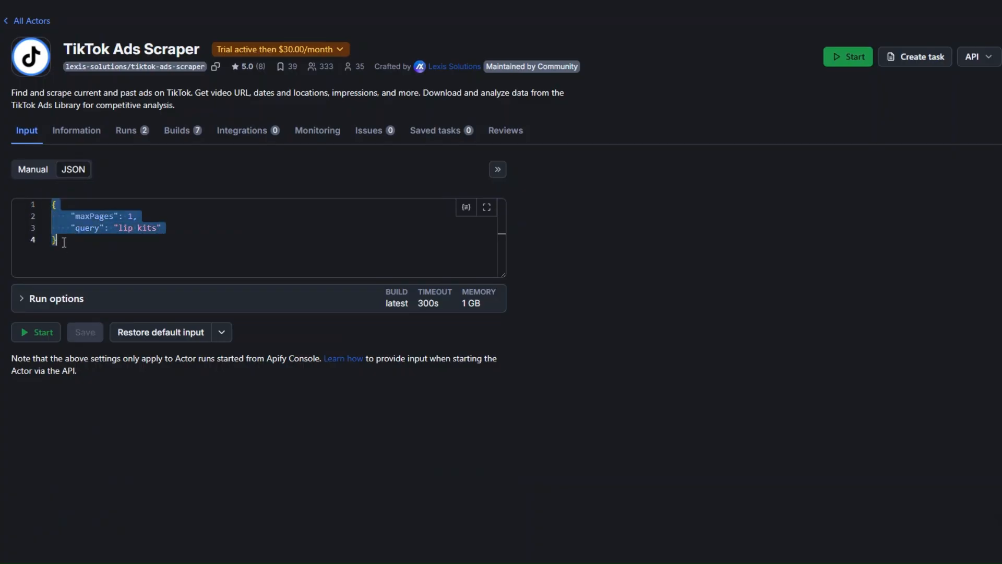
{"action": "right_click", "coordinate": [78, 234]}
{"action": "left_click", "coordinate": [105, 337]}
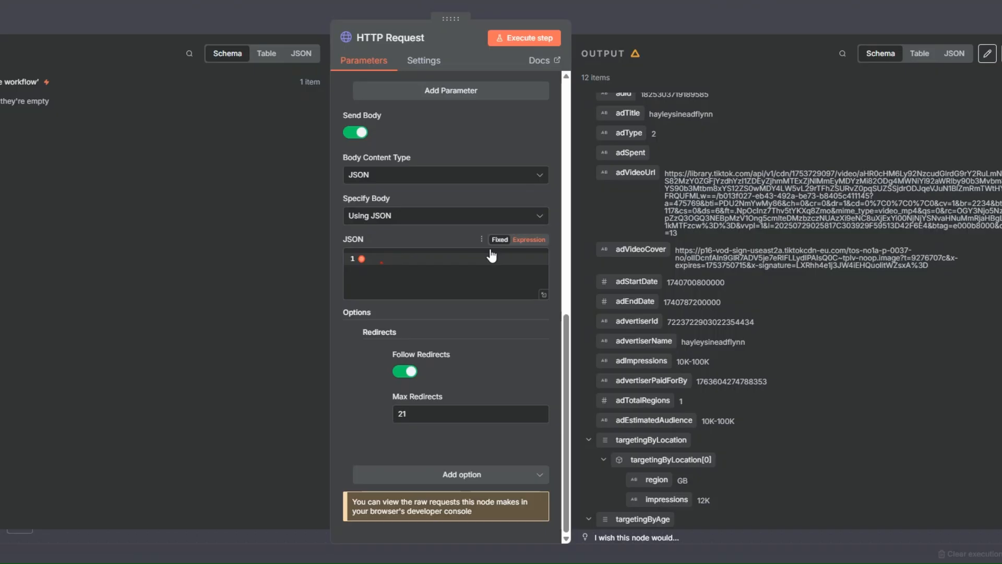
- Paste the copied scraper input into the HTTP Request node's JSON body through the expanded expression editor
{"action": "left_click", "coordinate": [490, 251]}
{"action": "left_click", "coordinate": [542, 293]}
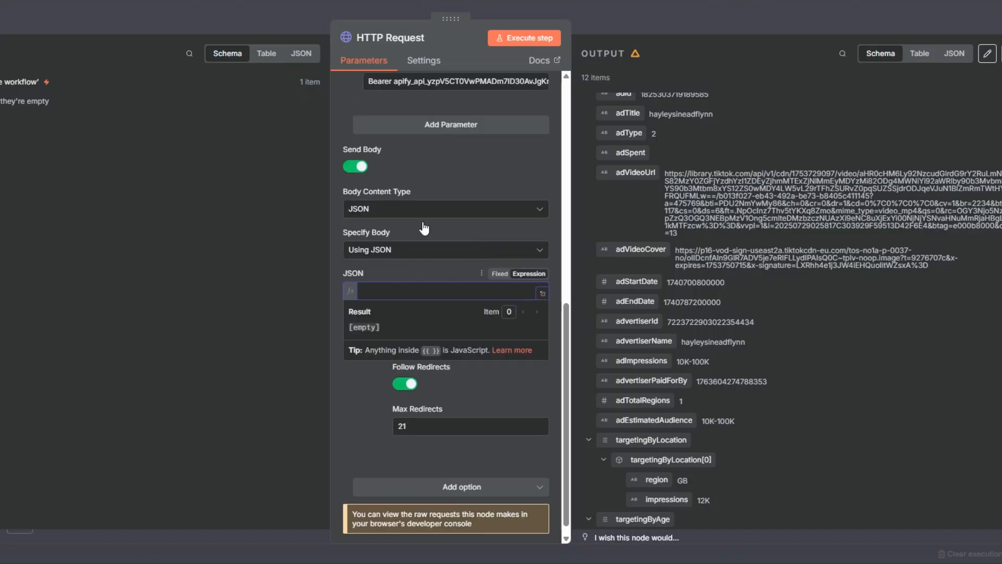
{"action": "key", "text": "ctrl+v"}
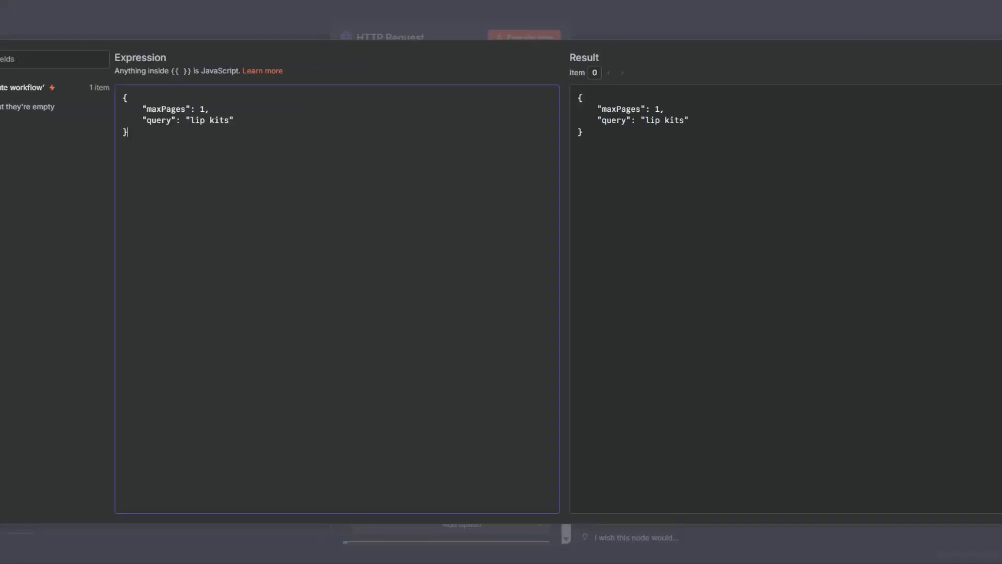
{"action": "key", "text": "Escape"}
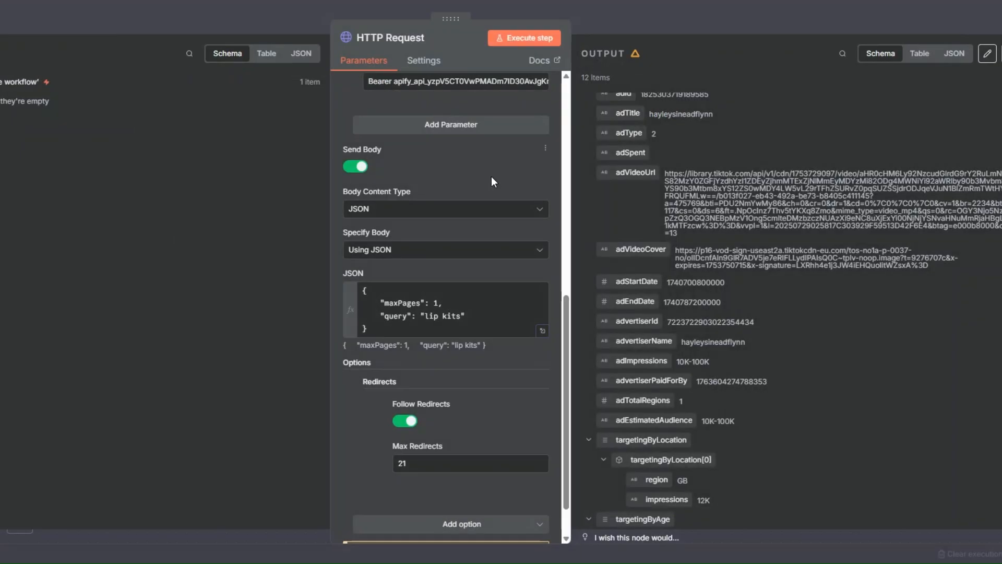
- Execute the HTTP Request node and examine the ad details and targeting fields in its output
{"action": "scroll", "coordinate": [491, 177], "scroll_direction": "up", "scroll_amount": 5}
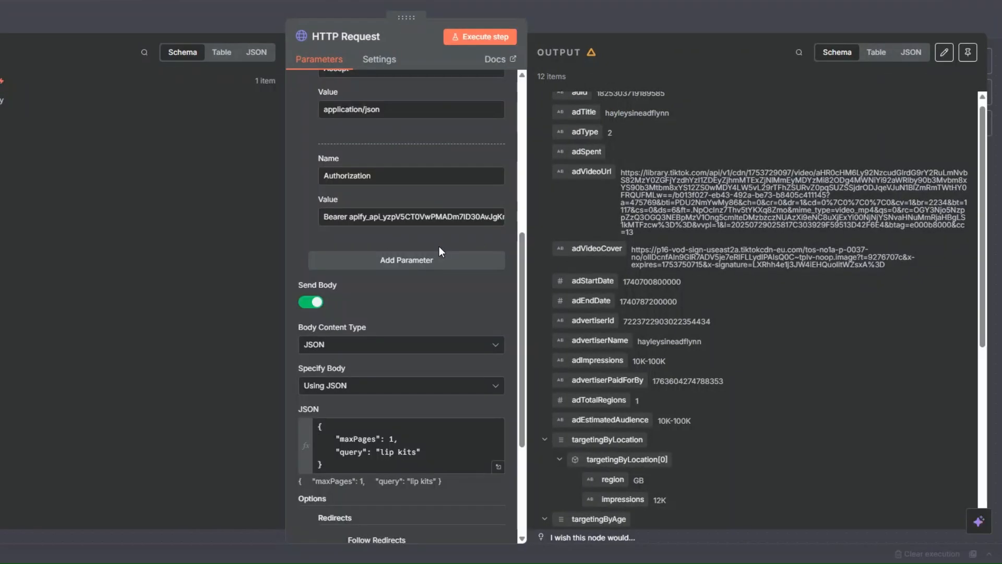
{"action": "left_click", "coordinate": [476, 37]}
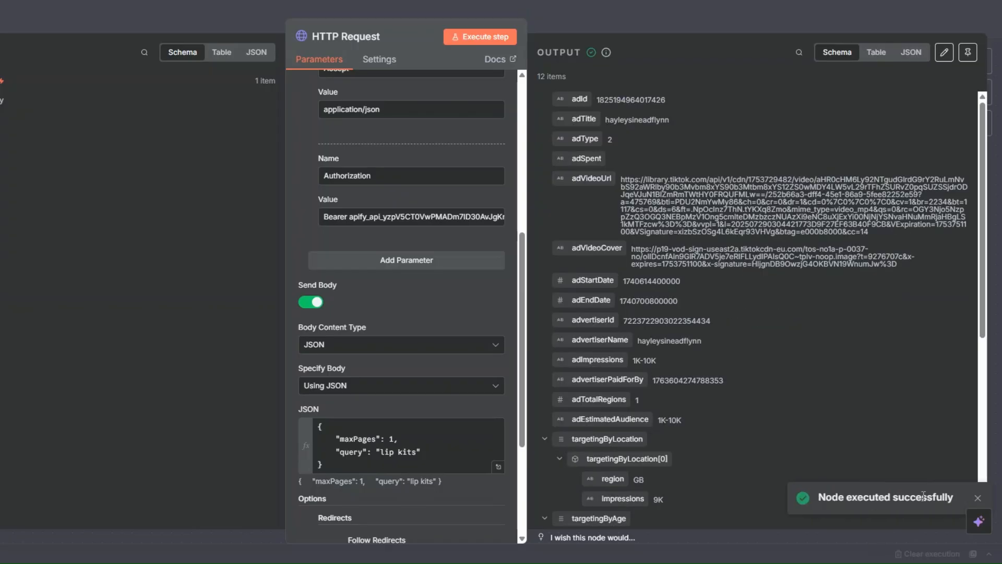
{"action": "left_click_drag", "start_coordinate": [537, 77], "coordinate": [567, 76]}
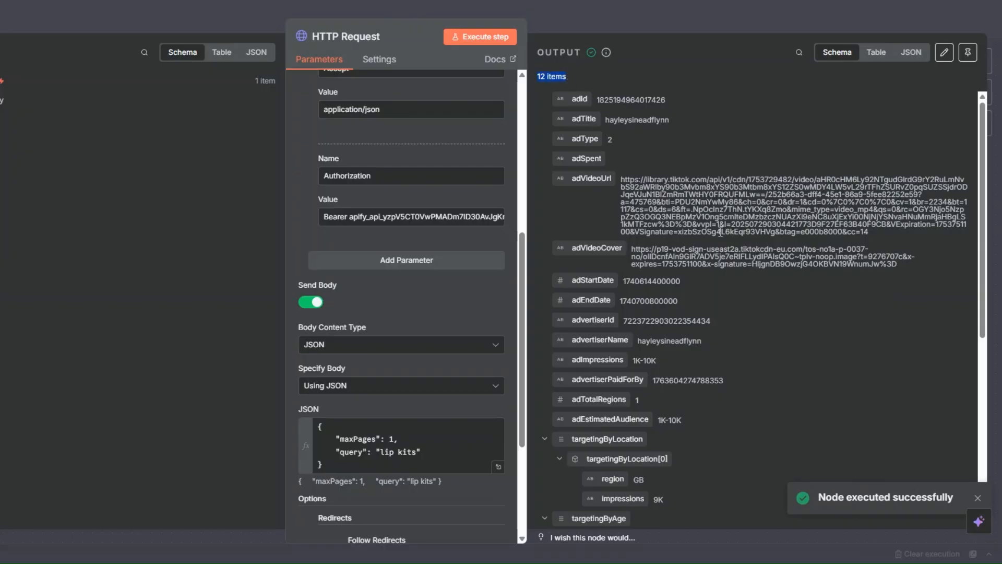
{"action": "left_click", "coordinate": [764, 331]}
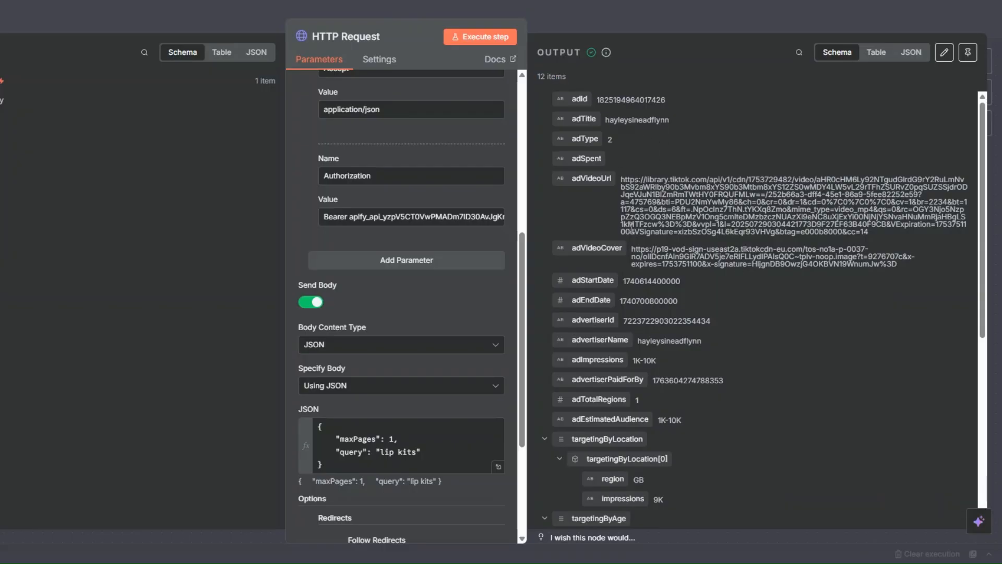
{"action": "scroll", "coordinate": [629, 252], "scroll_direction": "down", "scroll_amount": 2}
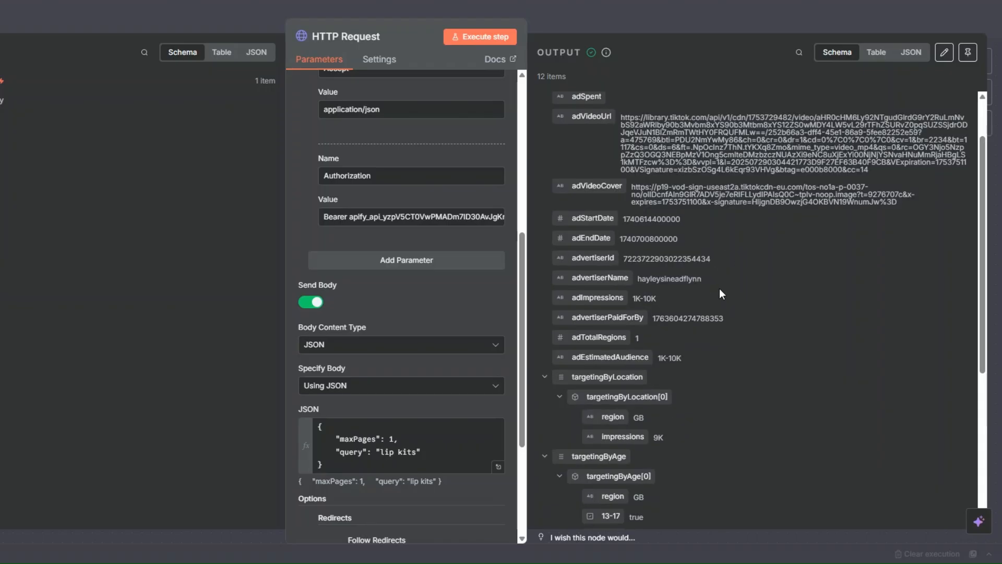
{"action": "scroll", "coordinate": [729, 292], "scroll_direction": "down", "scroll_amount": 4}
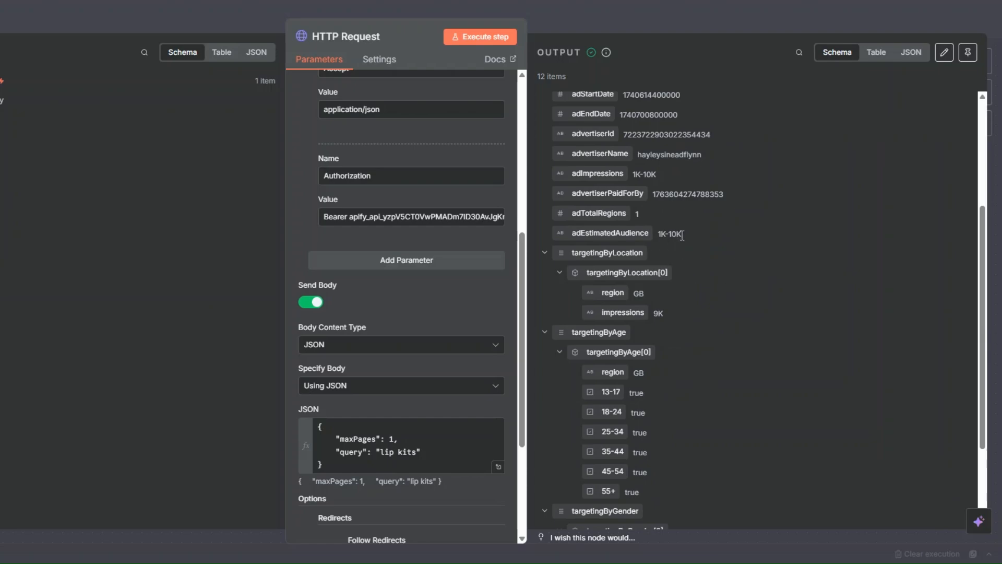
- Examine the remaining targeting fields in the HTTP Request output and return to the workflow canvas
{"action": "scroll", "coordinate": [688, 281], "scroll_direction": "down", "scroll_amount": 3}
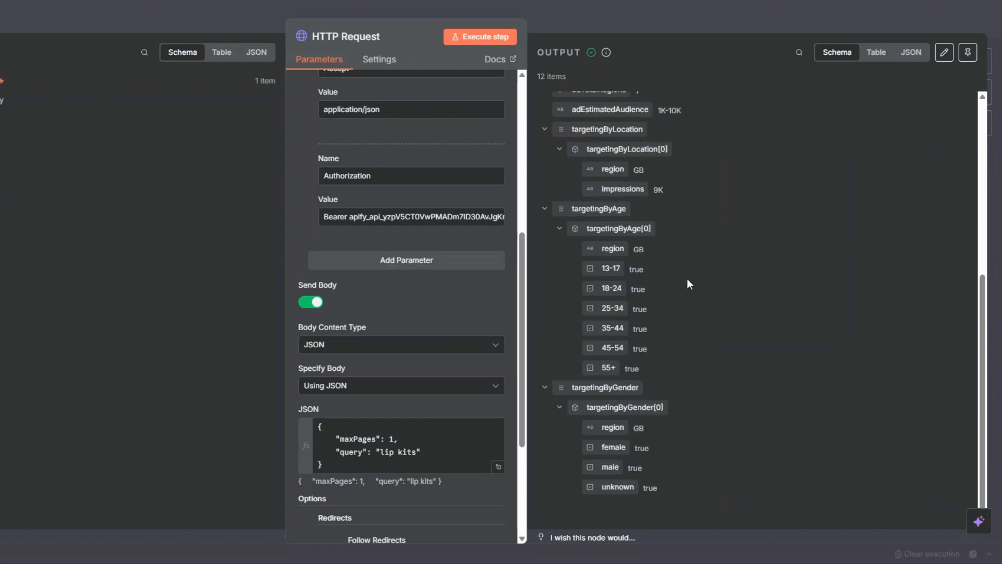
{"action": "scroll", "coordinate": [697, 436], "scroll_direction": "up", "scroll_amount": 8}
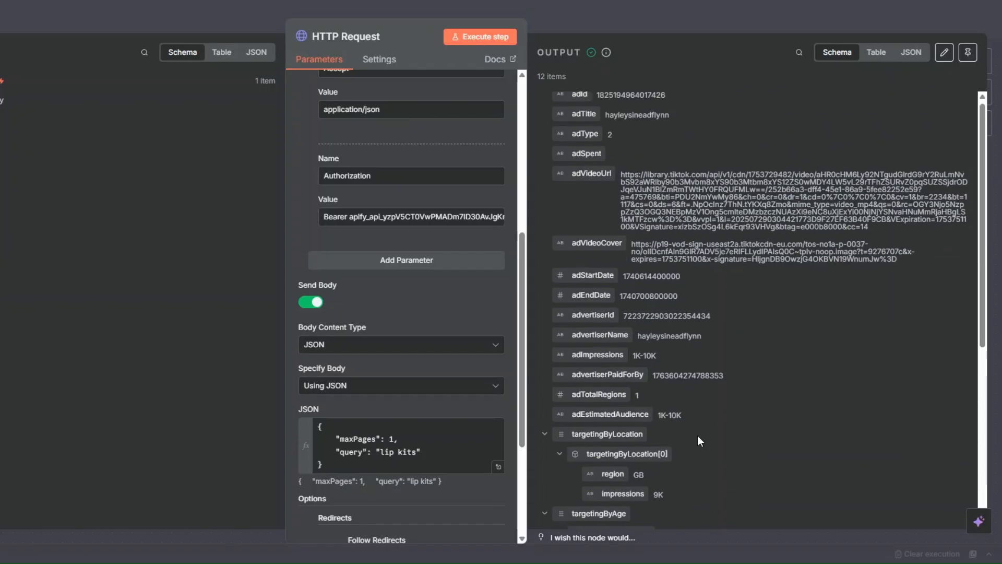
{"action": "key", "text": "Escape"}
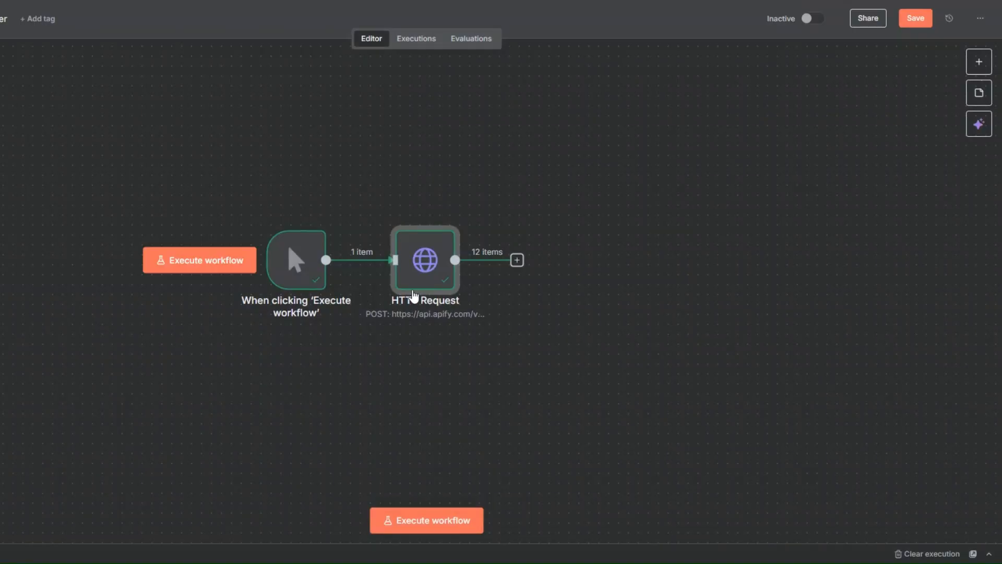
- Rename the HTTP Request node as "TikTok Ads Scraper"
{"action": "right_click", "coordinate": [435, 283]}
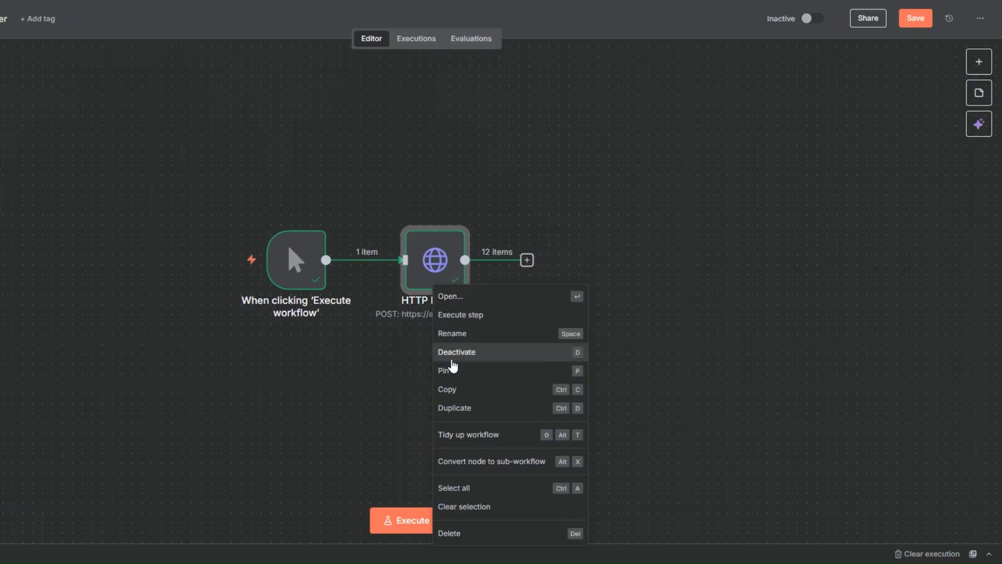
{"action": "left_click", "coordinate": [450, 334]}
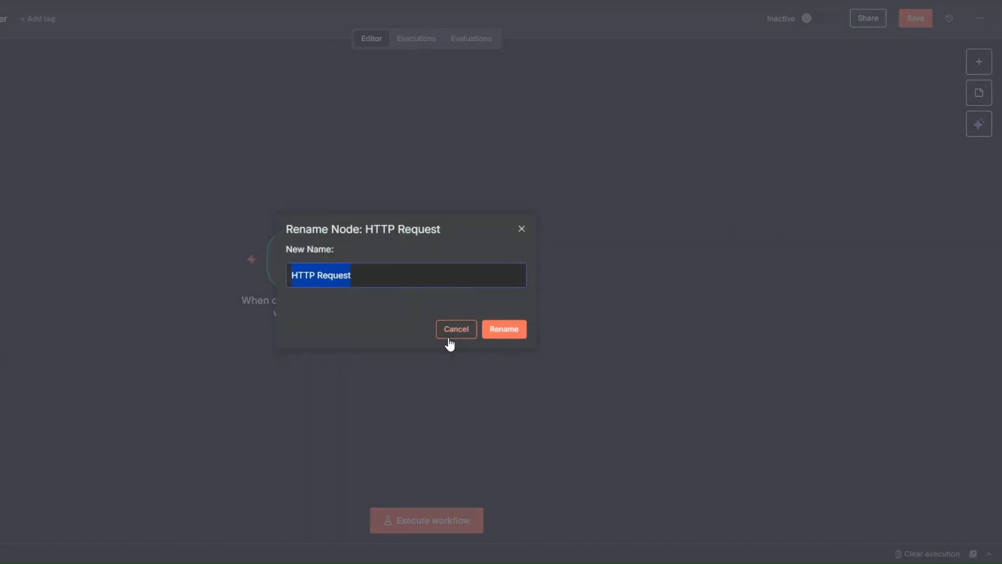
{"action": "type", "text": "TikTok "}
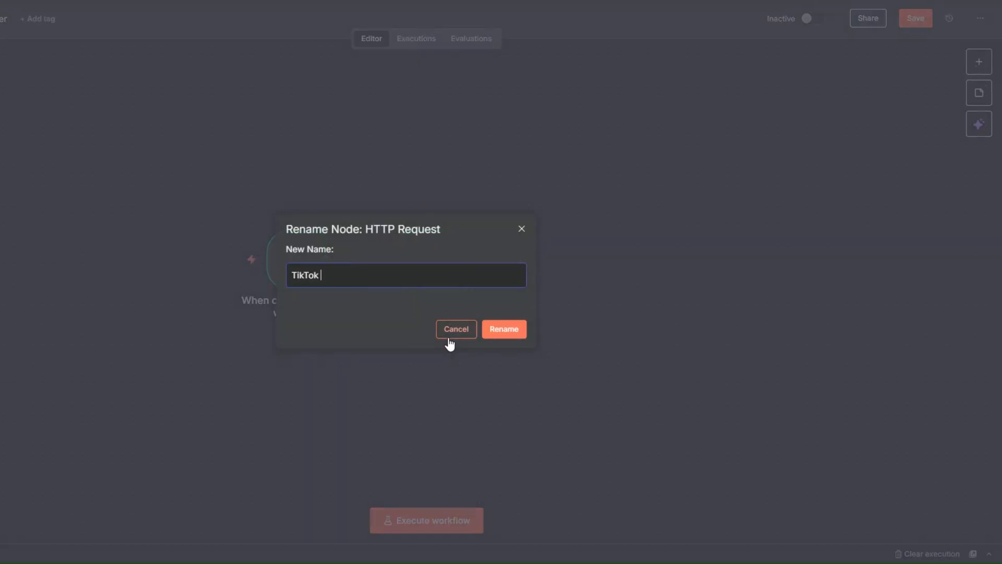
{"action": "type", "text": "Ads Scraper"}
{"action": "left_click", "coordinate": [517, 336]}
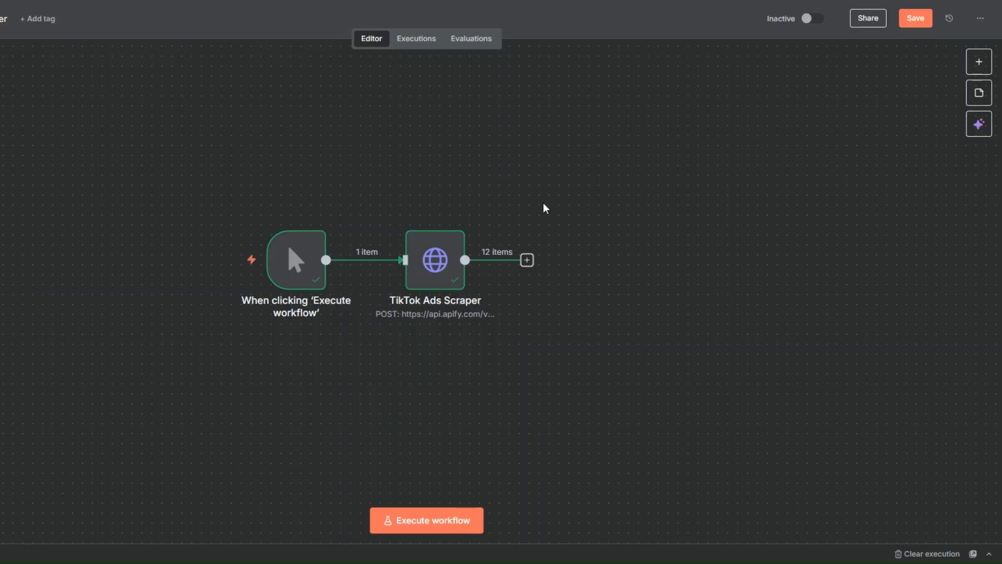
- Add a Wait node after the TikTok Ads Scraper node and return to the canvas
{"action": "left_click", "coordinate": [528, 260]}
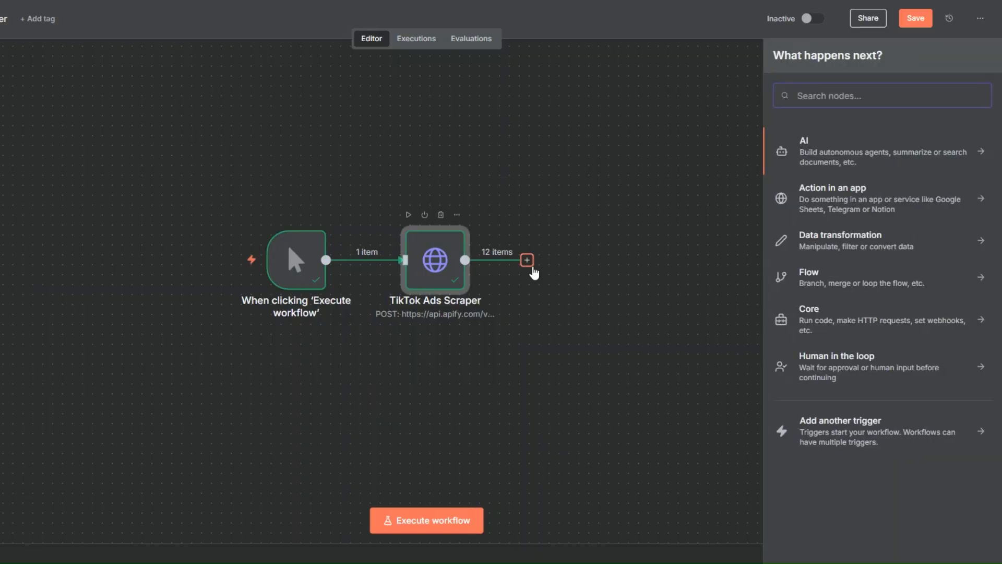
{"action": "type", "text": "wait"}
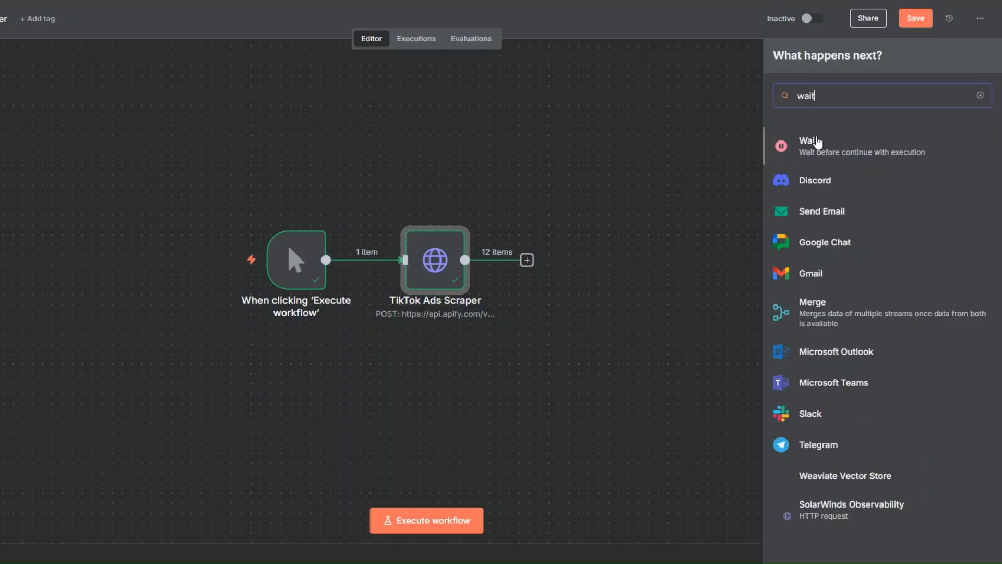
{"action": "left_click", "coordinate": [817, 145]}
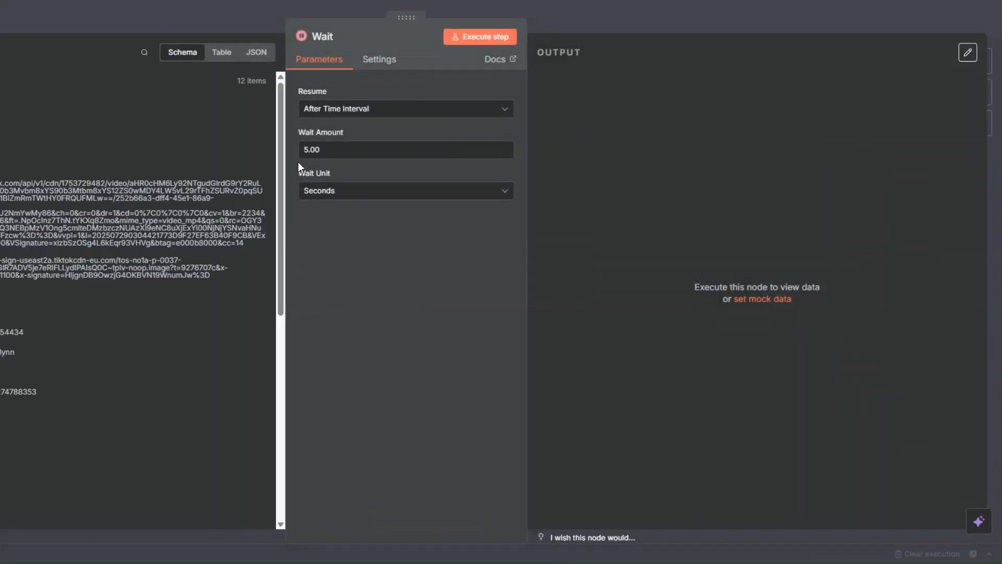
{"action": "key", "text": "Escape"}
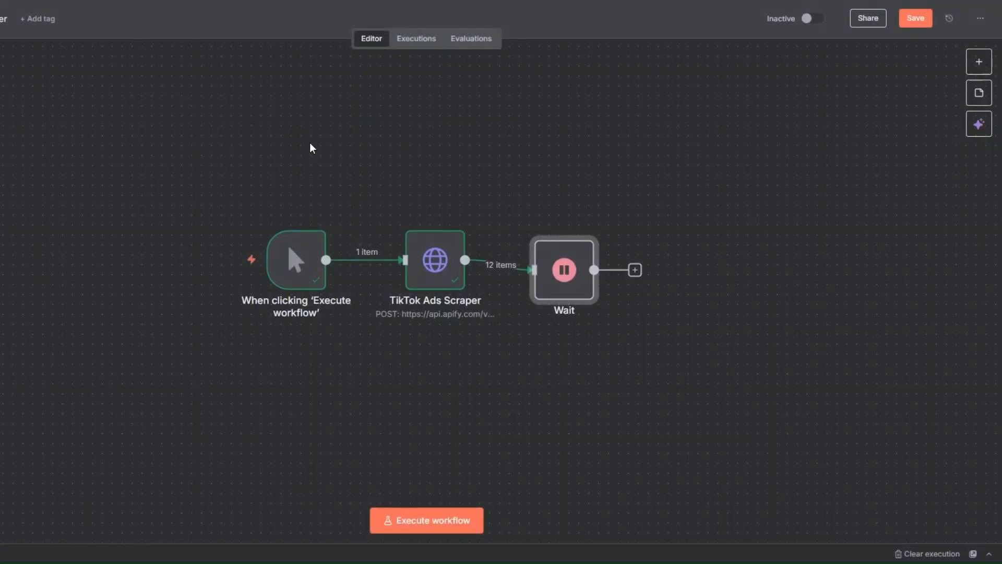
- Rename the Wait node as "Wait 5 Seconds"
{"action": "right_click", "coordinate": [579, 289]}
{"action": "left_click", "coordinate": [602, 345]}
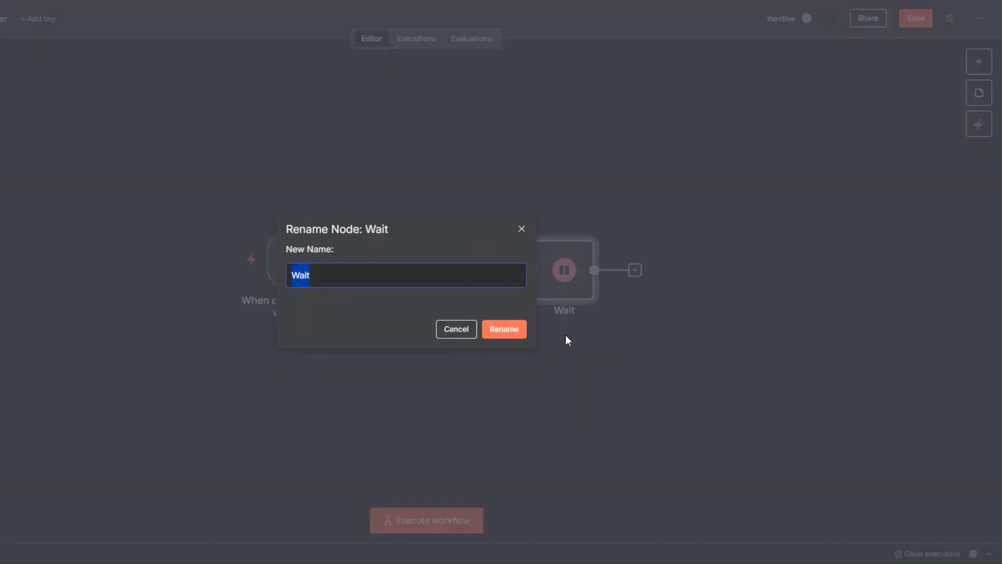
{"action": "left_click", "coordinate": [391, 272]}
{"action": "type", "text": "5 Seconds"}
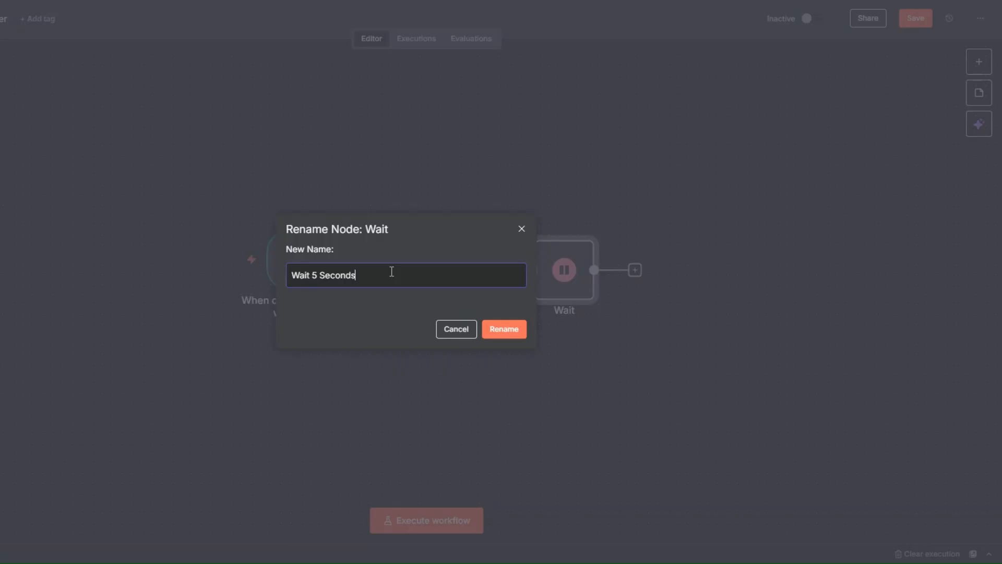
{"action": "left_click", "coordinate": [505, 330]}
{"action": "left_click", "coordinate": [549, 353]}
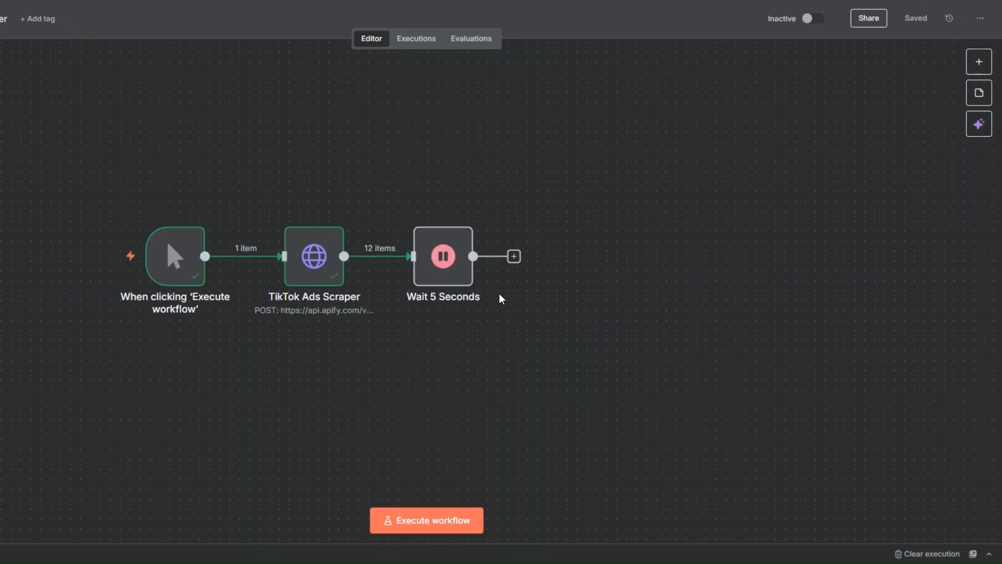
- Open the node search after Wait 5 Seconds, and review the TikTok Ads sheet's column headings in the Scraped TikTok Ads Google Sheets file
{"action": "left_click", "coordinate": [516, 259]}
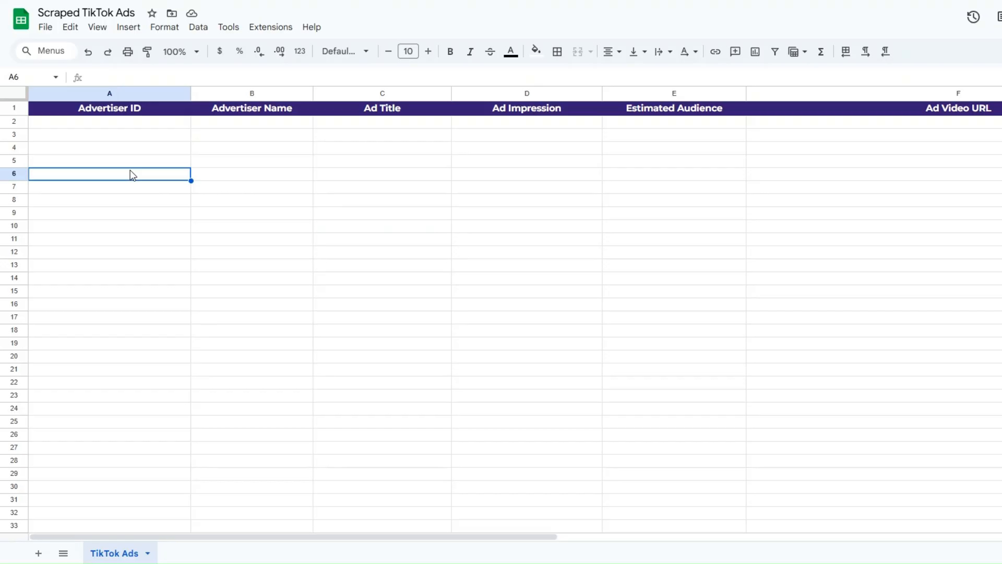
{"action": "left_click", "coordinate": [131, 212]}
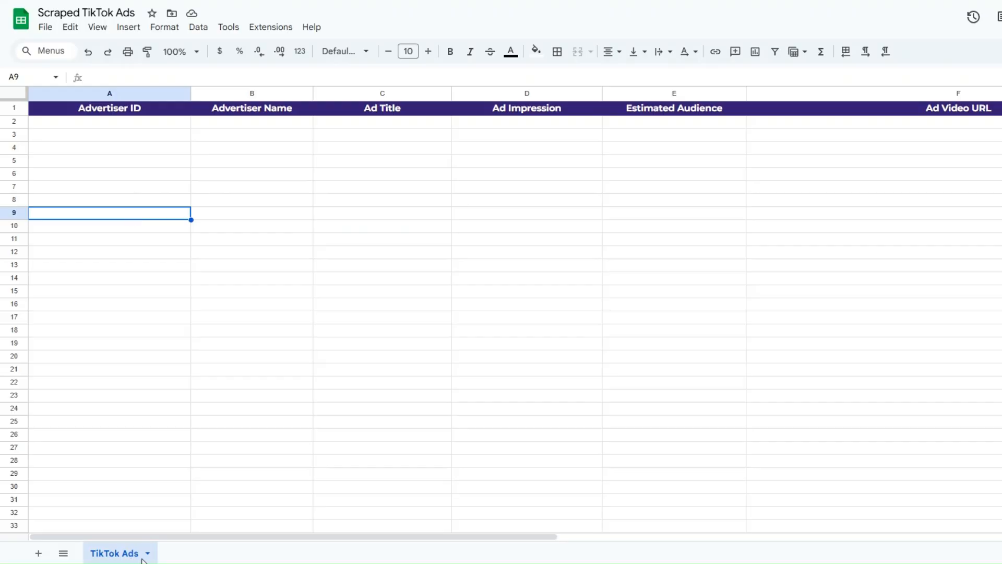
{"action": "left_click", "coordinate": [129, 243]}
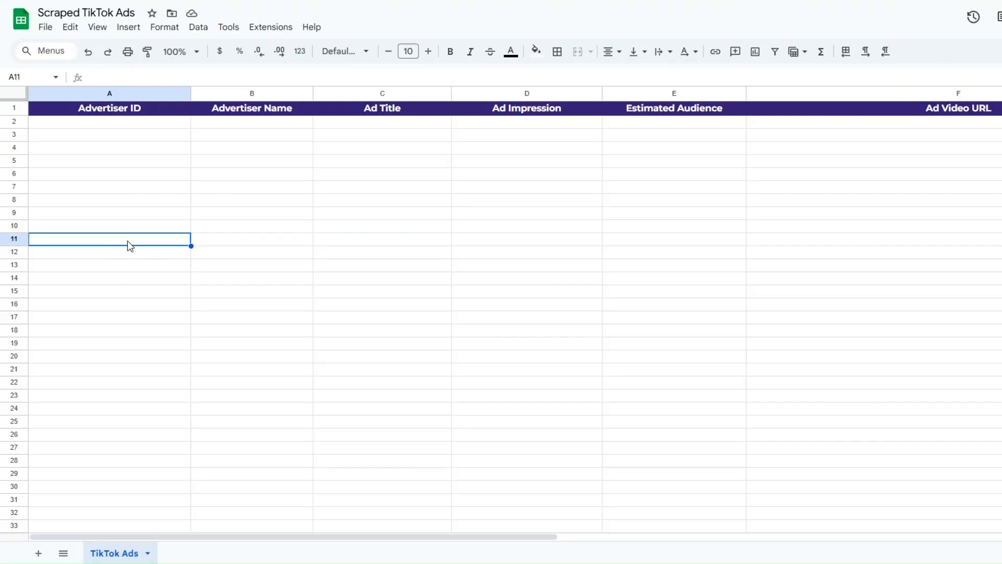
{"action": "left_click", "coordinate": [126, 159]}
{"action": "left_click", "coordinate": [128, 149]}
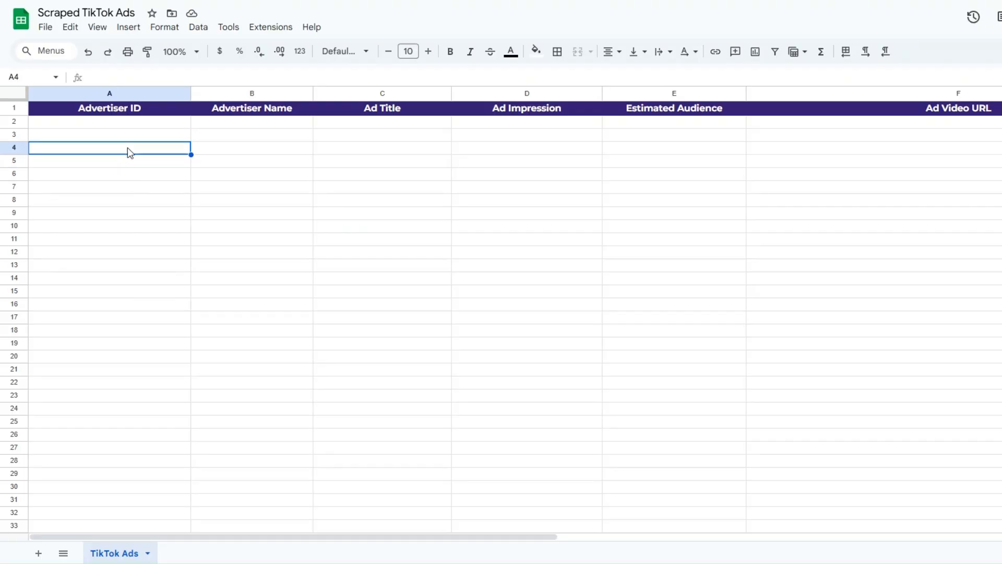
{"action": "left_click", "coordinate": [264, 151]}
{"action": "left_click", "coordinate": [380, 151]}
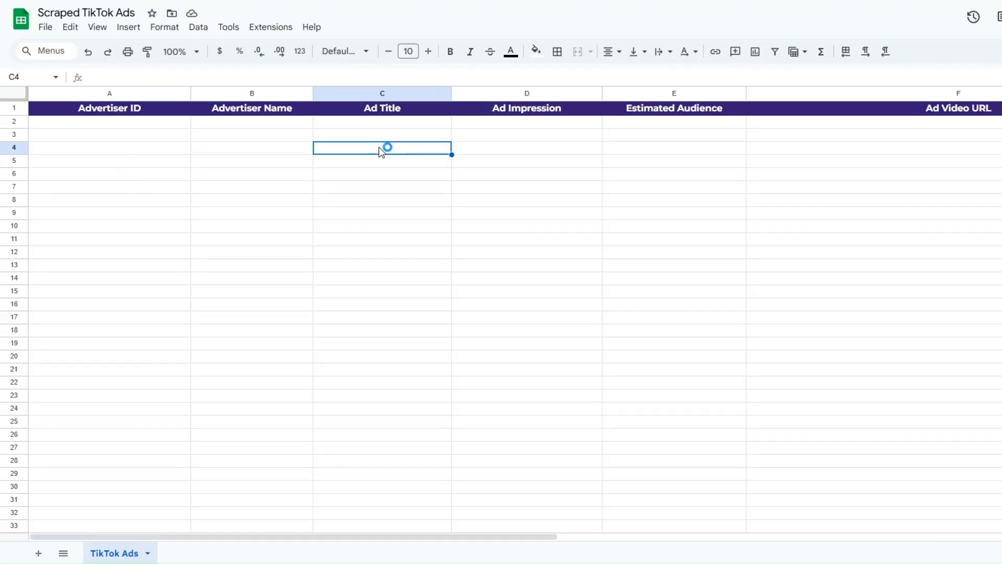
{"action": "left_click", "coordinate": [540, 149]}
{"action": "left_click", "coordinate": [704, 138]}
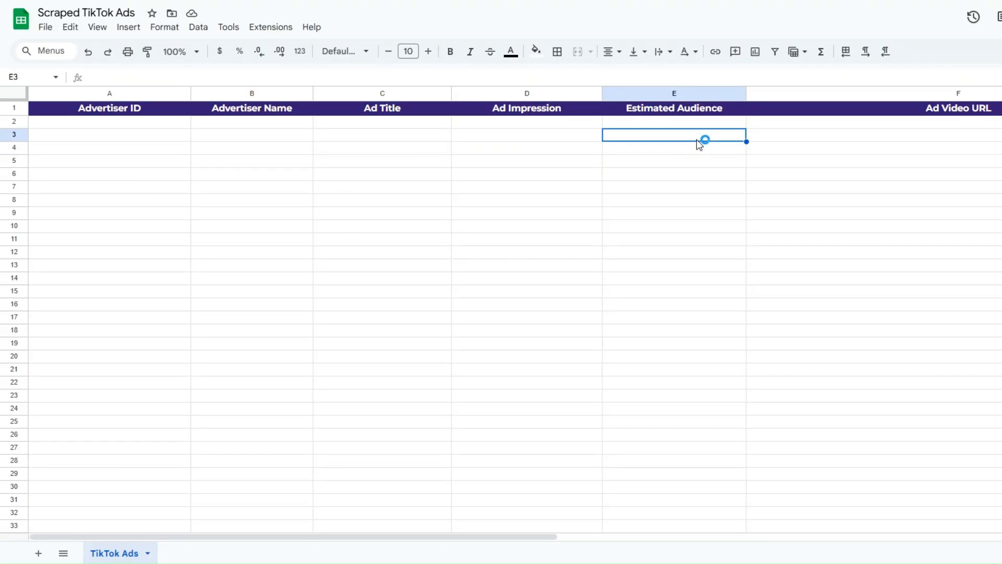
{"action": "left_click", "coordinate": [981, 161]}
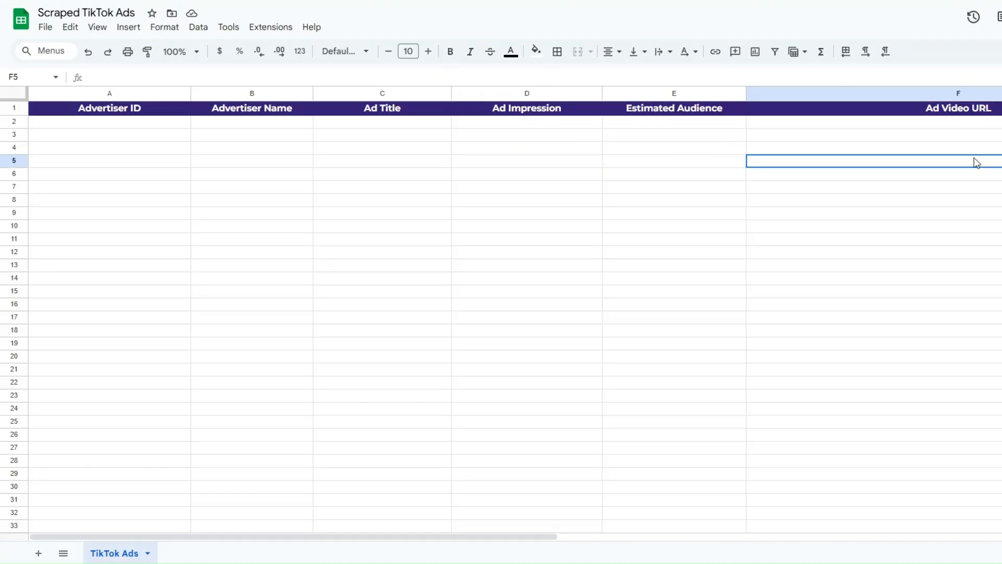
{"action": "left_click", "coordinate": [574, 186]}
{"action": "left_click", "coordinate": [239, 202]}
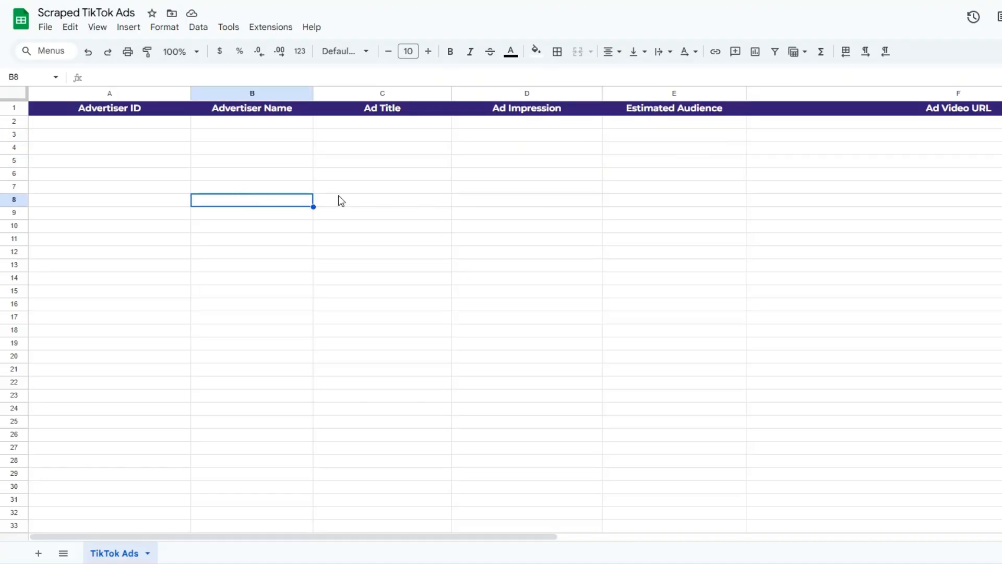
{"action": "left_click", "coordinate": [339, 200]}
{"action": "left_click", "coordinate": [574, 200]}
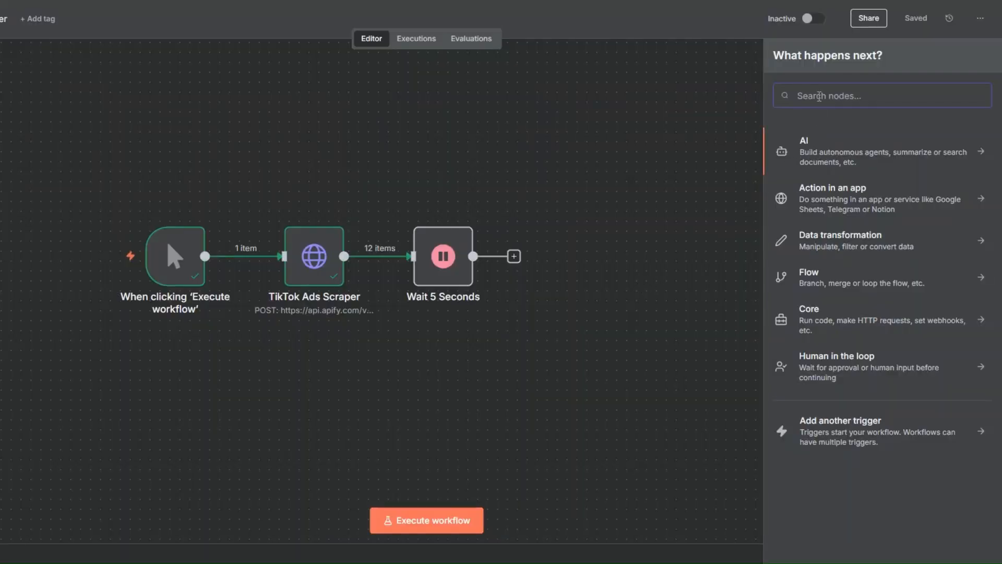
- Add a Google Sheets "Append row in sheet" node after the Wait 5 Seconds node in n8n
{"action": "type", "text": "goo"}
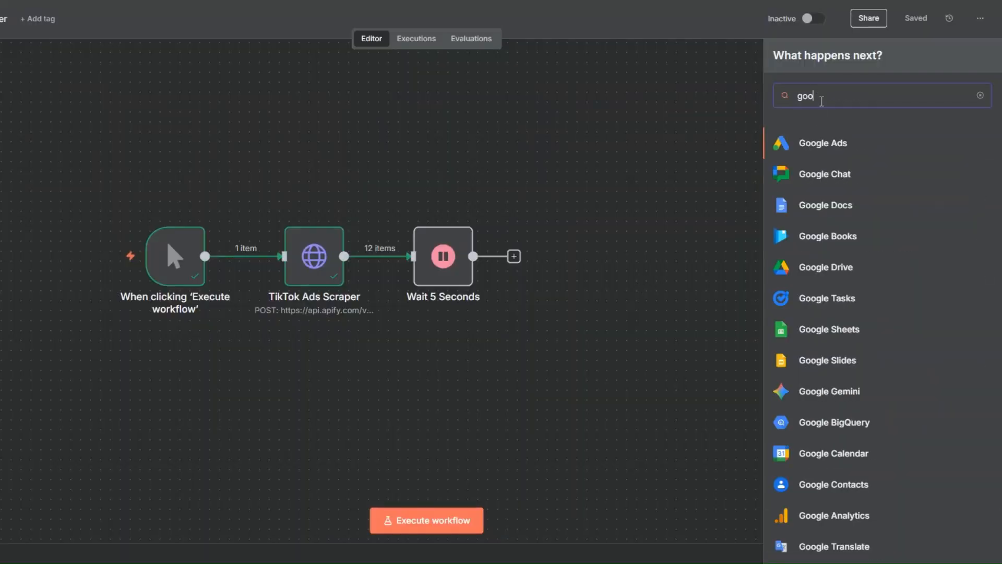
{"action": "left_click", "coordinate": [830, 334]}
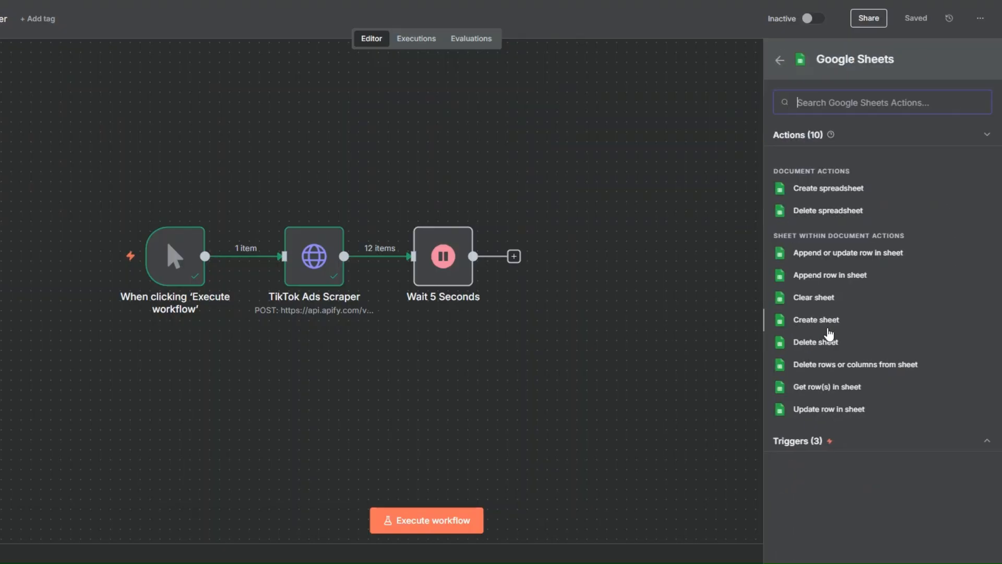
{"action": "left_click", "coordinate": [812, 275]}
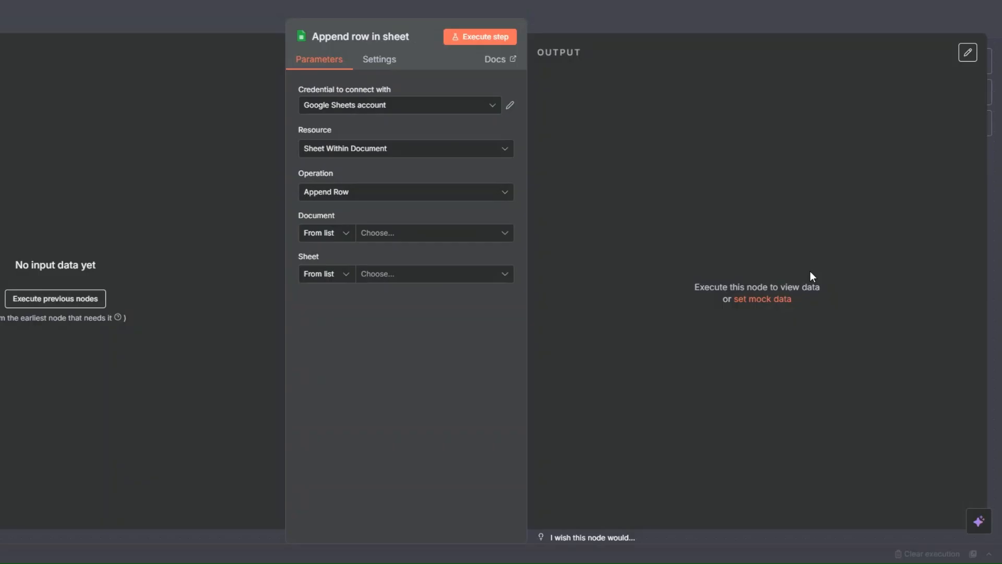
{"action": "left_click", "coordinate": [471, 111]}
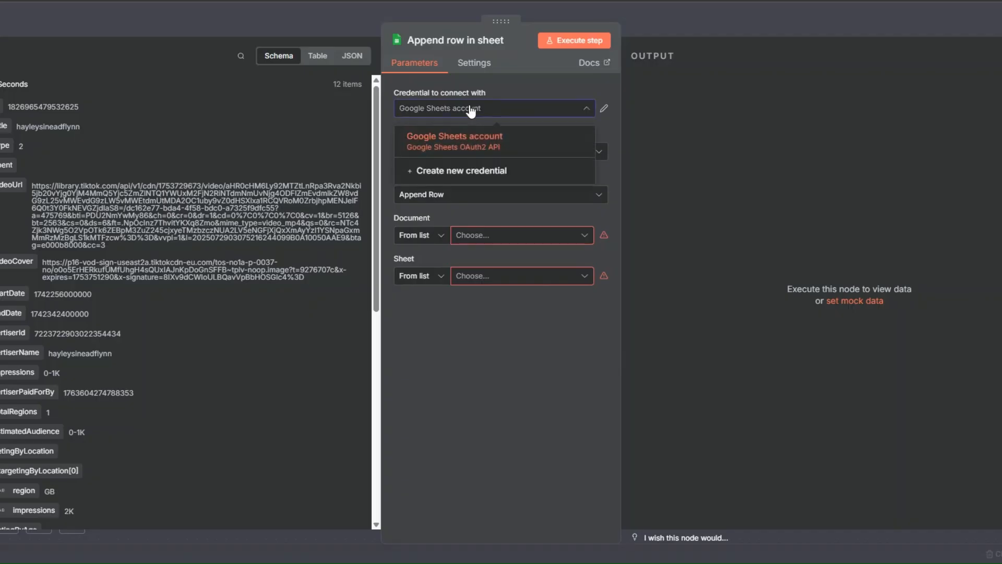
{"action": "left_click", "coordinate": [472, 170]}
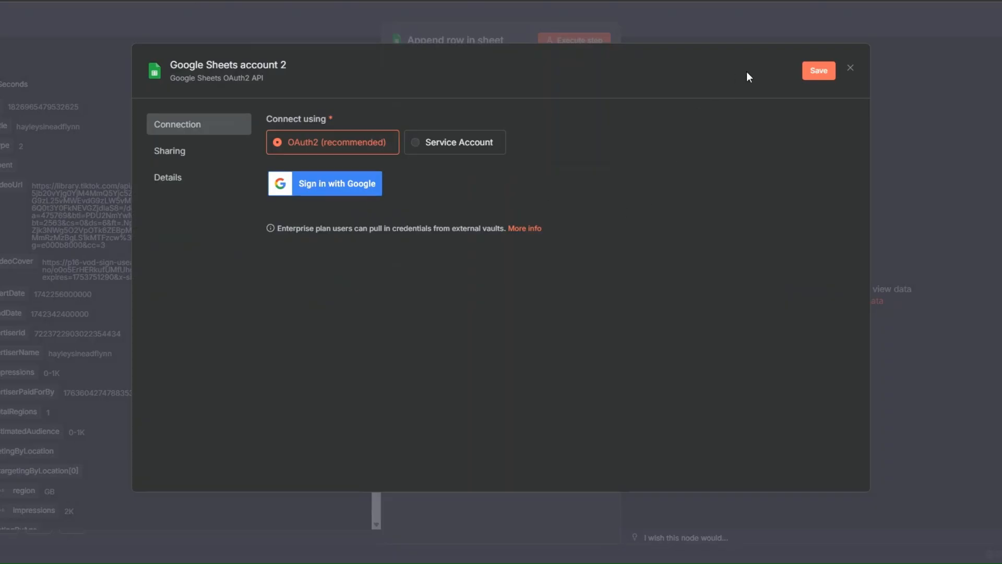
{"action": "left_click", "coordinate": [850, 69]}
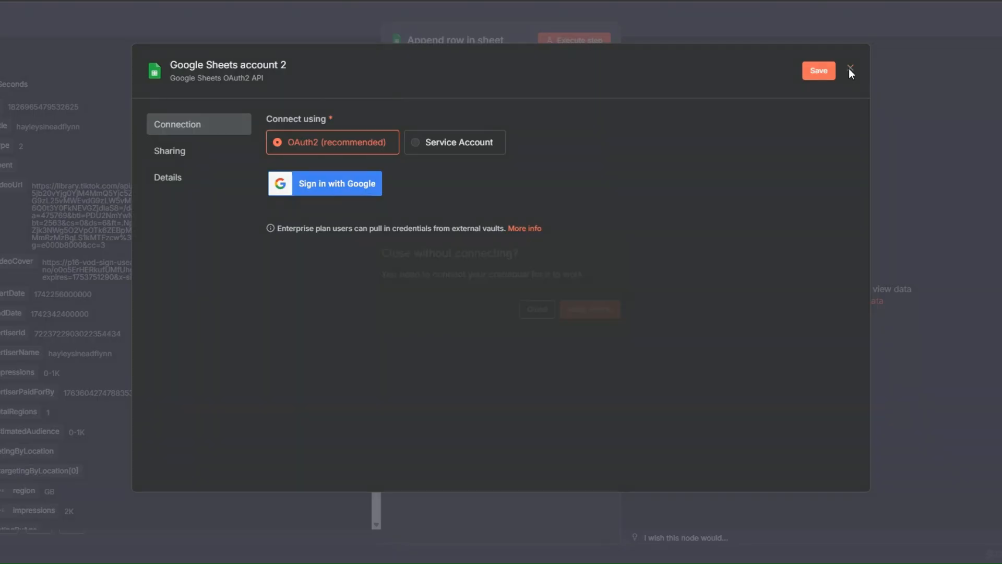
{"action": "left_click", "coordinate": [536, 309]}
- Set the Append row node's document to Scraped TikTok Ads and its sheet to TikTok Ads, and look over the columns to map
{"action": "left_click", "coordinate": [473, 236]}
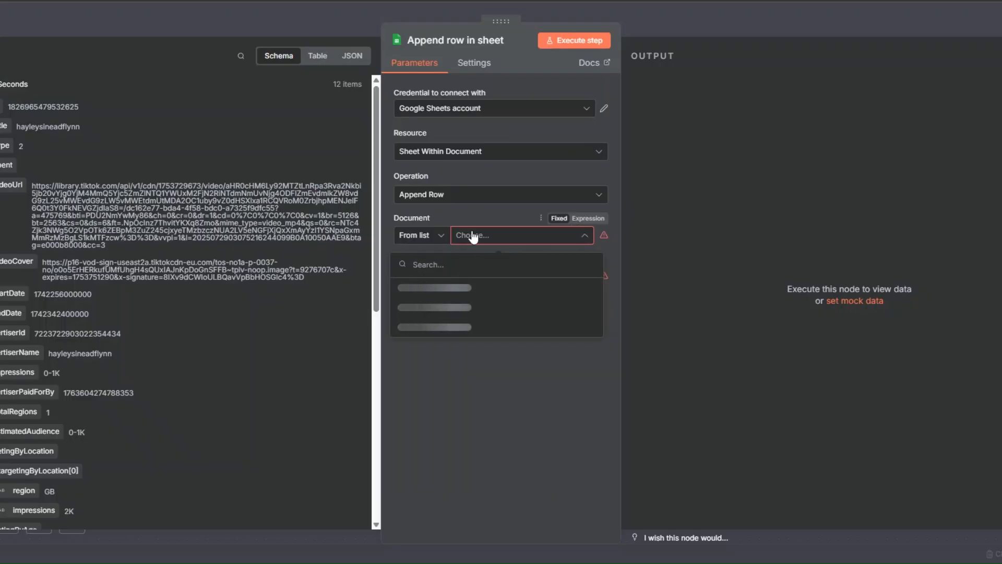
{"action": "left_click", "coordinate": [410, 288]}
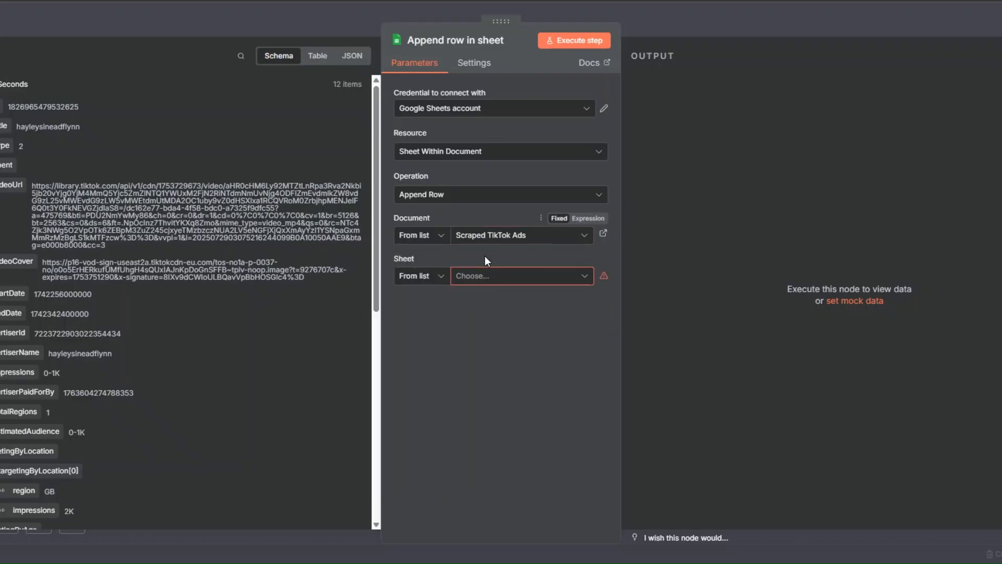
{"action": "left_click", "coordinate": [481, 277]}
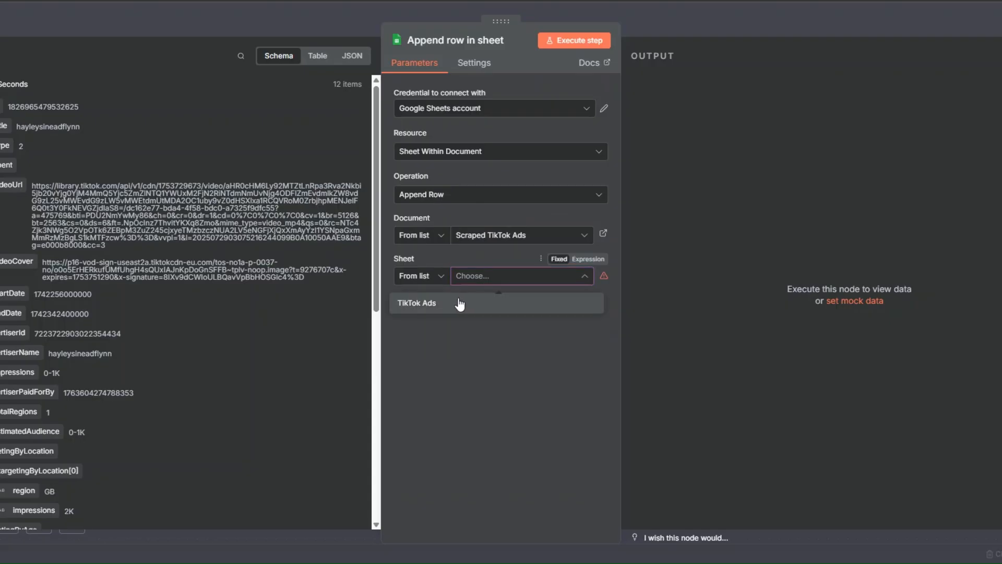
{"action": "left_click", "coordinate": [459, 303]}
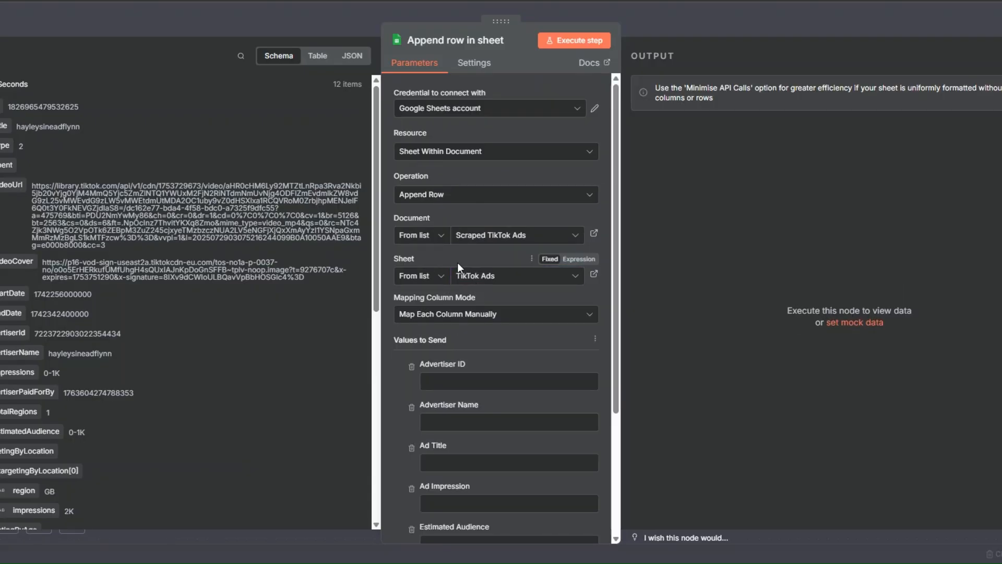
{"action": "scroll", "coordinate": [458, 263], "scroll_direction": "down", "scroll_amount": 3}
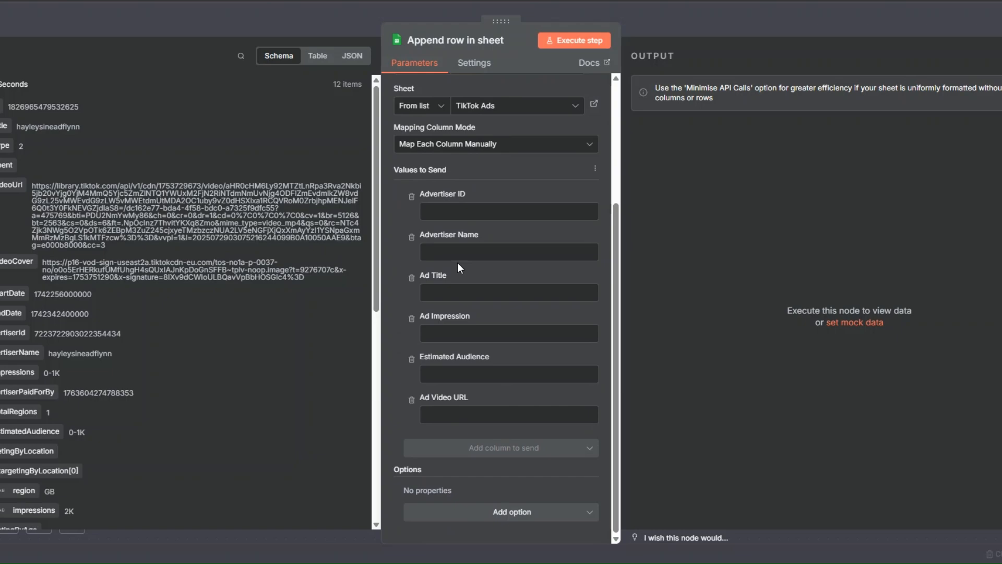
{"action": "scroll", "coordinate": [125, 157], "scroll_direction": "down", "scroll_amount": 7}
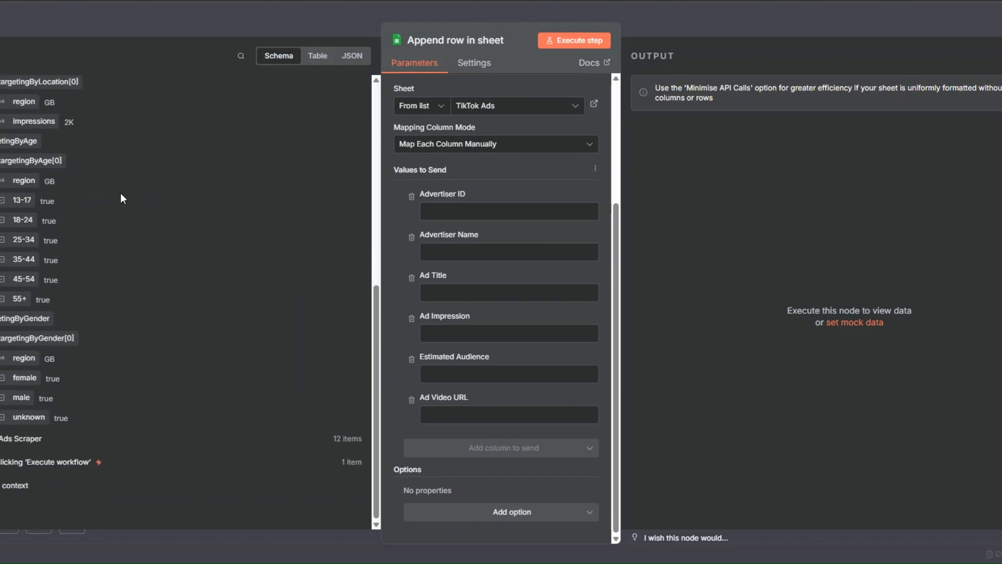
- Map the Advertiser ID column to the input's advertiserId field and Advertiser Name to advertiserName in the Append row node
{"action": "left_click", "coordinate": [23, 438]}
{"action": "scroll", "coordinate": [226, 315], "scroll_direction": "down", "scroll_amount": 3}
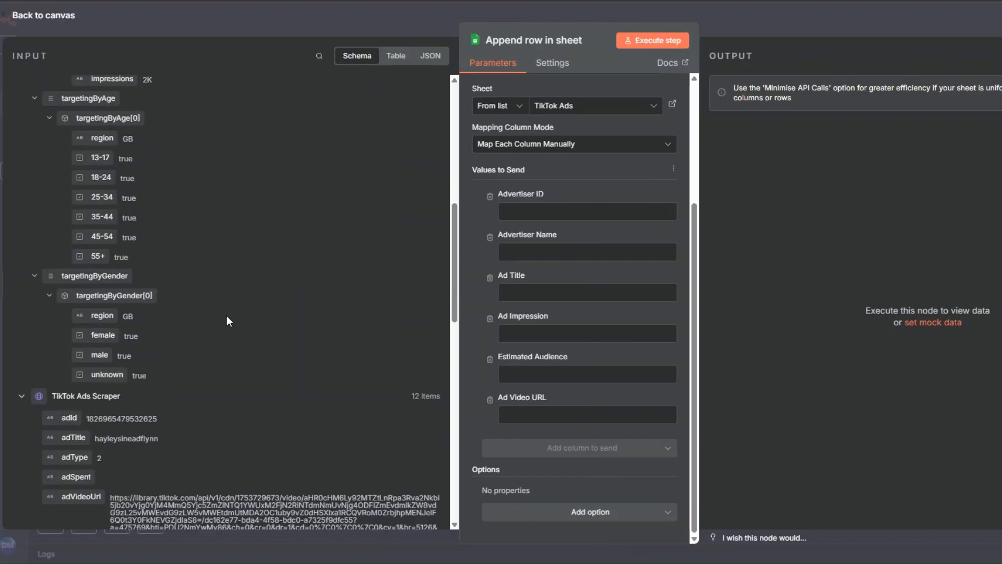
{"action": "scroll", "coordinate": [227, 314], "scroll_direction": "down", "scroll_amount": 8}
{"action": "scroll", "coordinate": [226, 315], "scroll_direction": "up", "scroll_amount": 4}
{"action": "scroll", "coordinate": [226, 315], "scroll_direction": "down", "scroll_amount": 1}
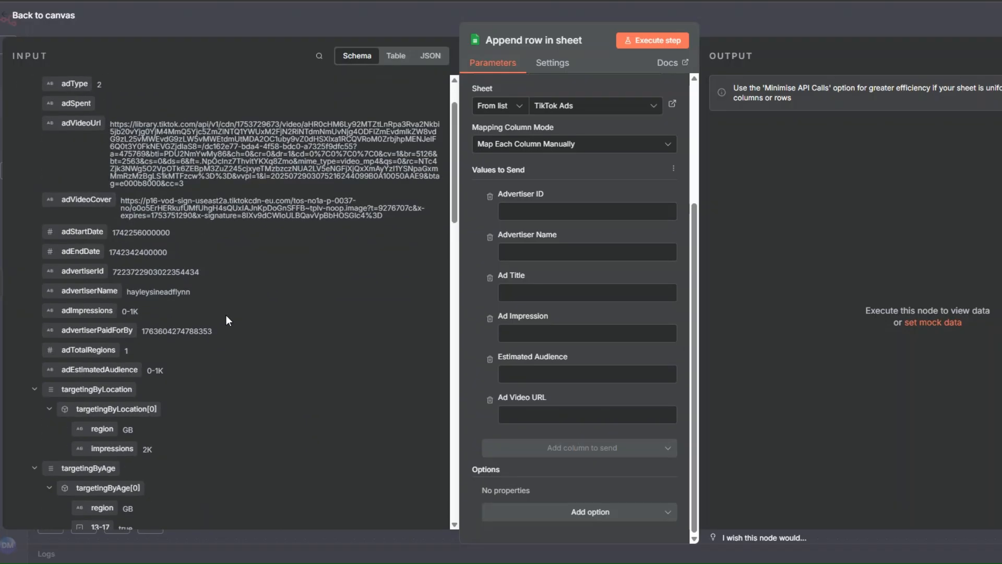
{"action": "left_click", "coordinate": [522, 209]}
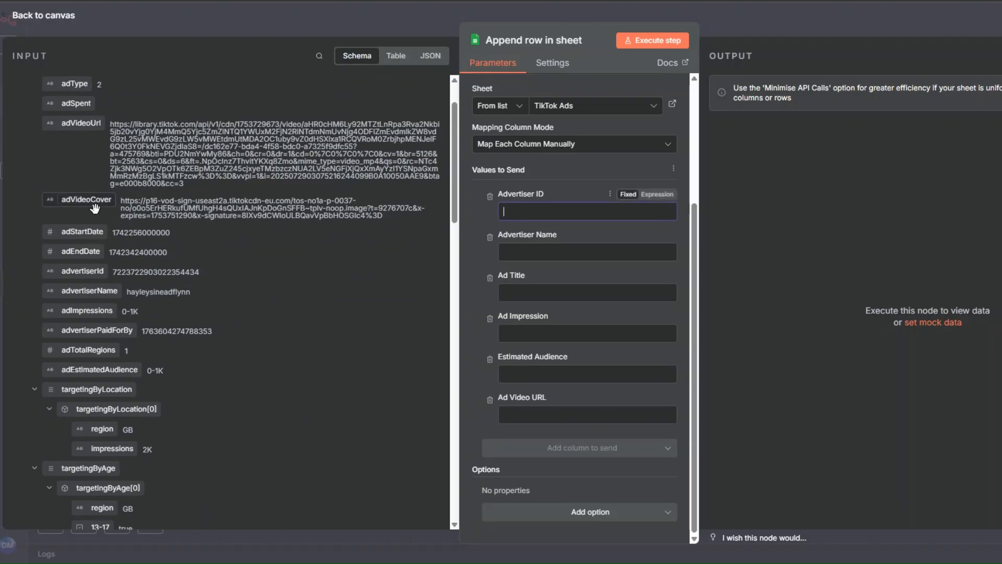
{"action": "left_click_drag", "start_coordinate": [83, 271], "coordinate": [524, 211]}
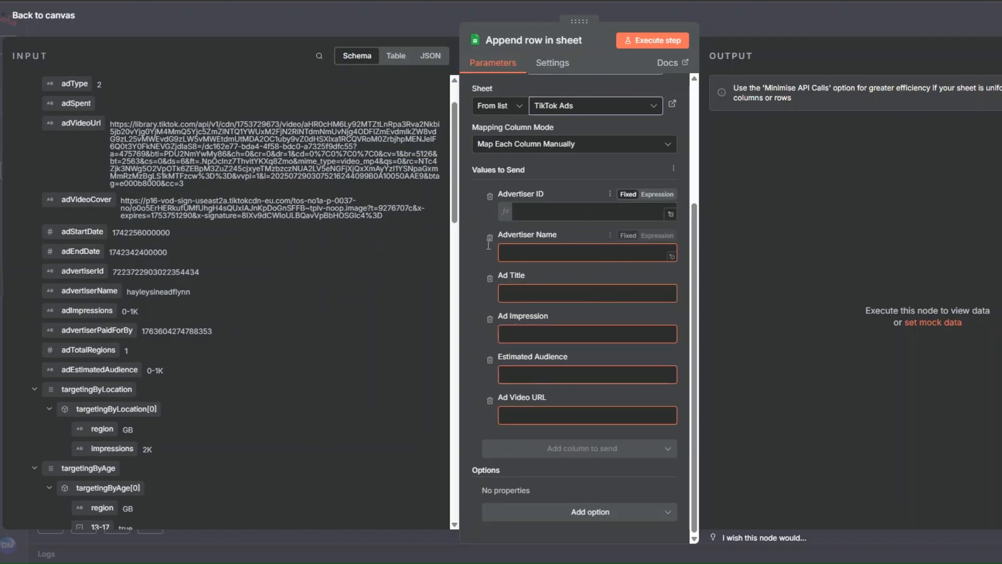
{"action": "left_click", "coordinate": [475, 229]}
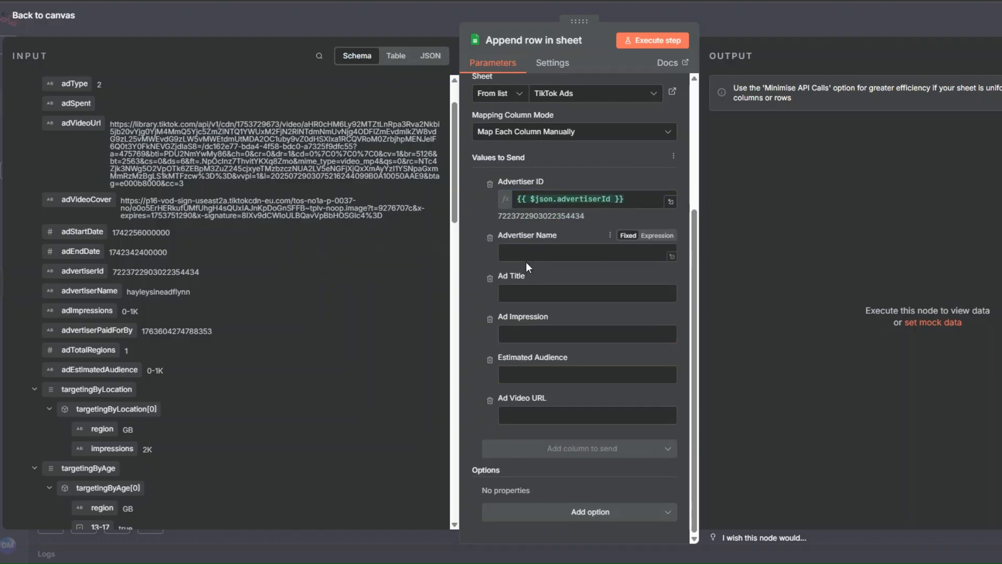
{"action": "left_click_drag", "start_coordinate": [89, 291], "coordinate": [516, 252]}
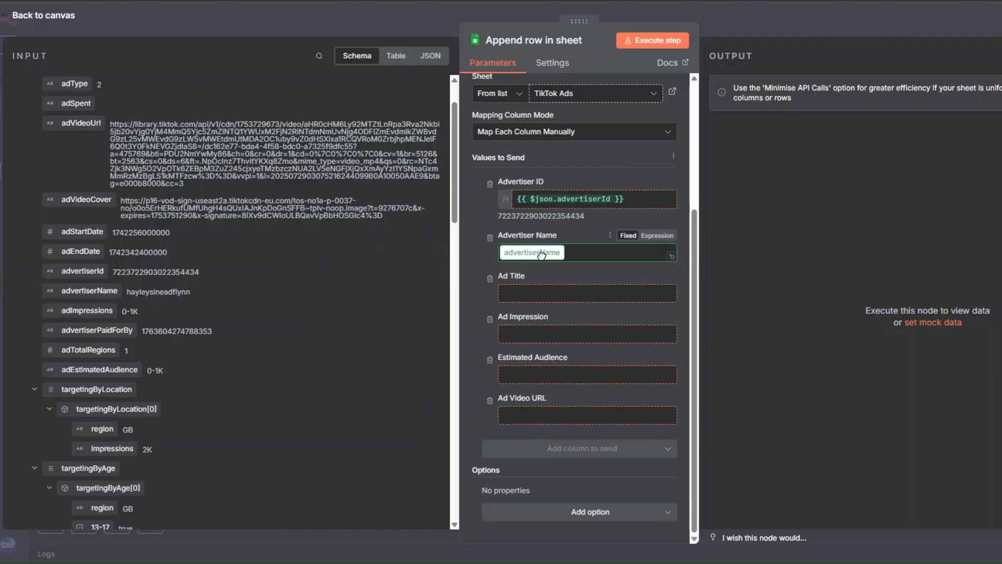
- Map the Ad Title column to the adTitle field from Wait 5 Seconds and the Ad Impression column to adImpressions
{"action": "left_click", "coordinate": [519, 306]}
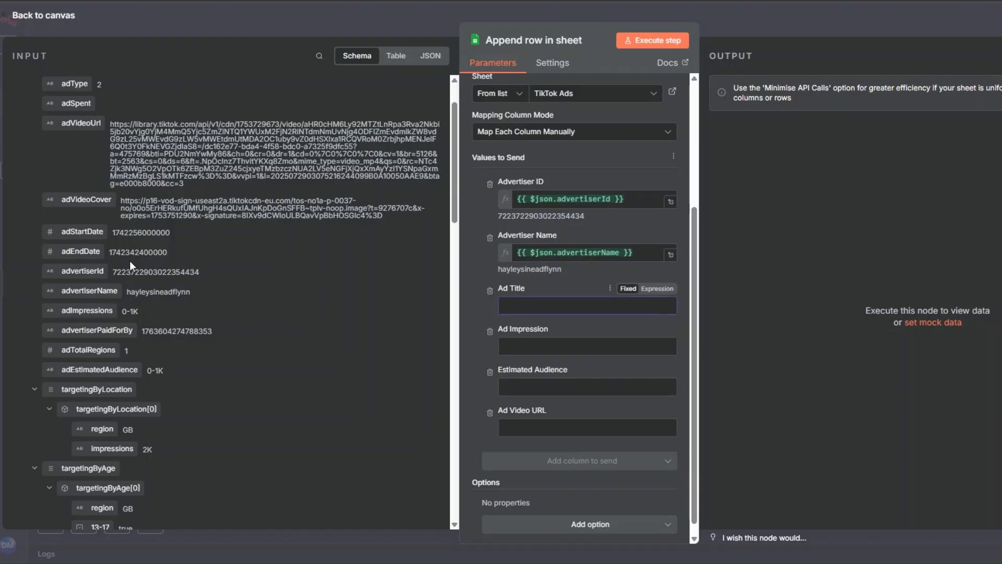
{"action": "scroll", "coordinate": [80, 168], "scroll_direction": "up", "scroll_amount": 2}
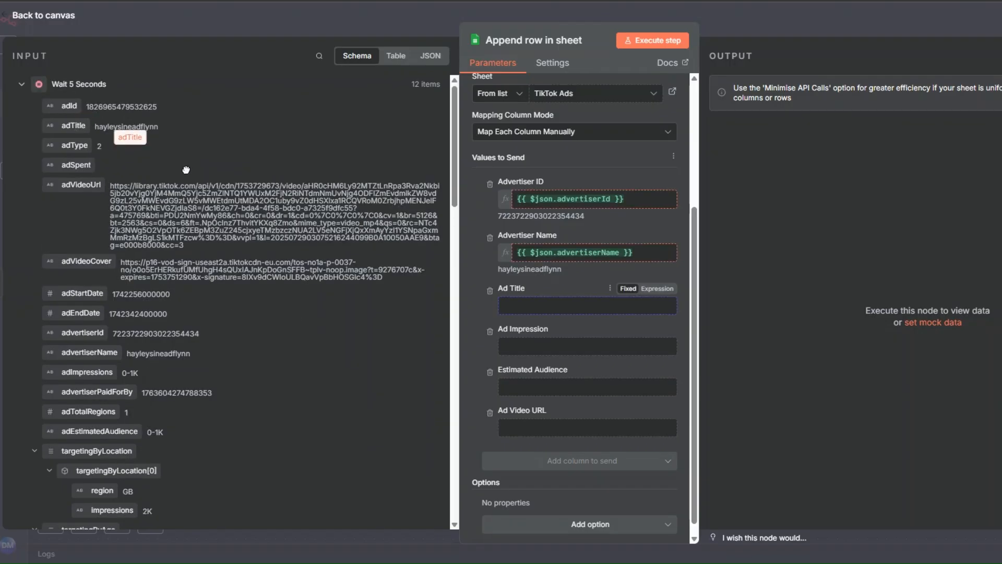
{"action": "left_click_drag", "start_coordinate": [73, 126], "coordinate": [517, 305]}
{"action": "left_click", "coordinate": [509, 359]}
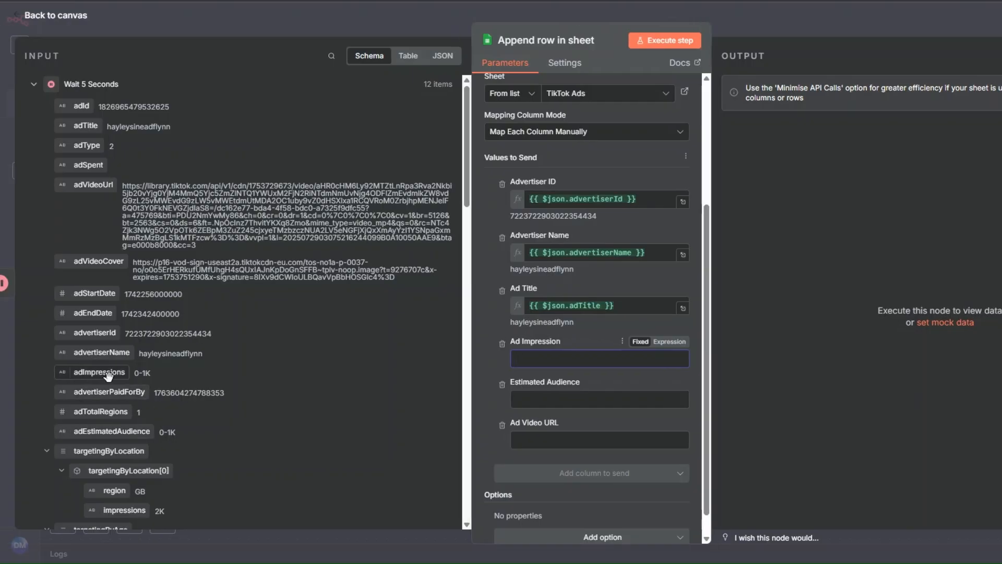
{"action": "left_click_drag", "start_coordinate": [112, 377], "coordinate": [522, 359]}
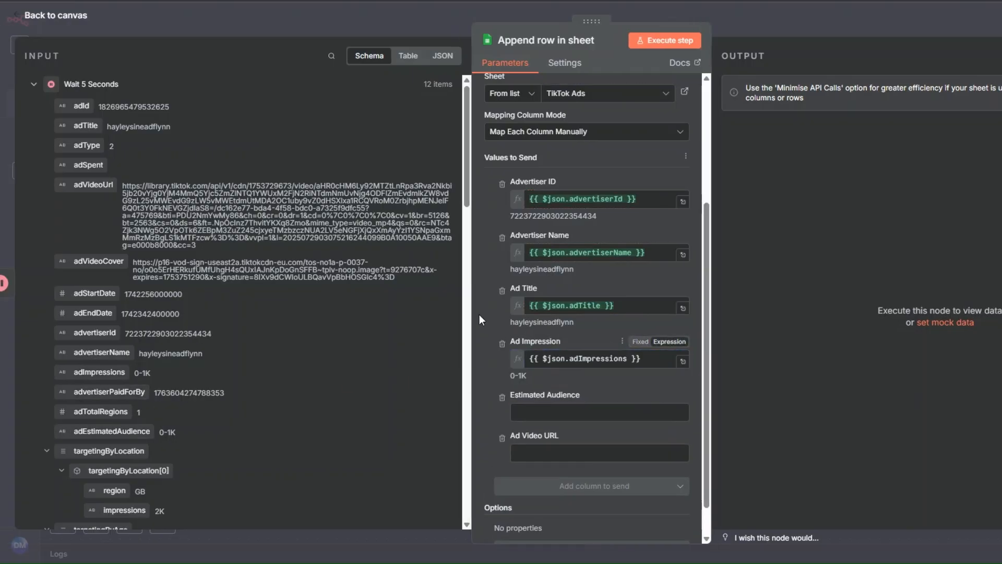
- Map Estimated Audience to adEstimatedAudience and Ad Video URL to adVideoUrl, and execute the Append row node
{"action": "left_click", "coordinate": [549, 412]}
{"action": "left_click_drag", "start_coordinate": [133, 431], "coordinate": [554, 412]}
{"action": "left_click", "coordinate": [529, 470]}
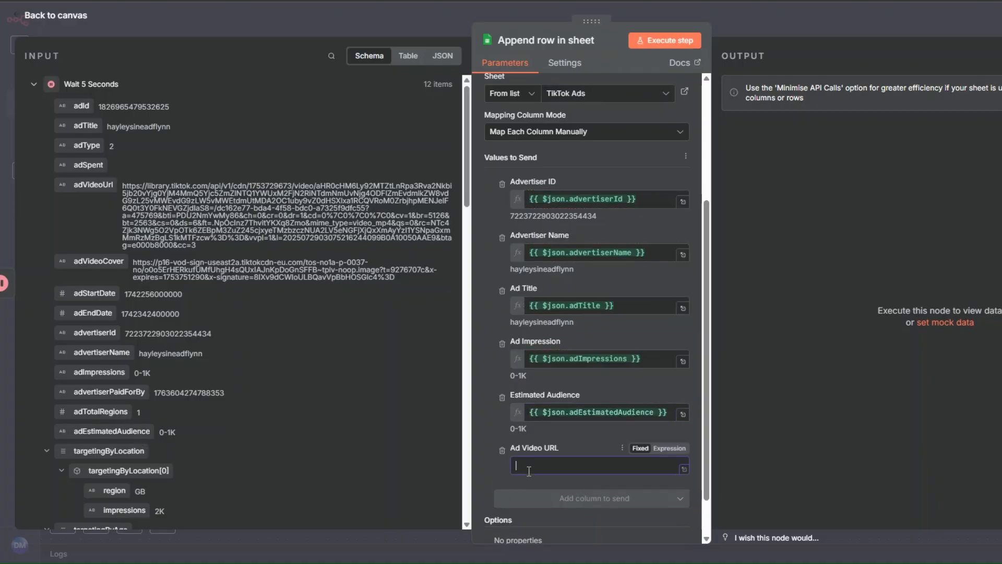
{"action": "left_click_drag", "start_coordinate": [88, 185], "coordinate": [554, 465]}
{"action": "scroll", "coordinate": [479, 346], "scroll_direction": "up", "scroll_amount": 3}
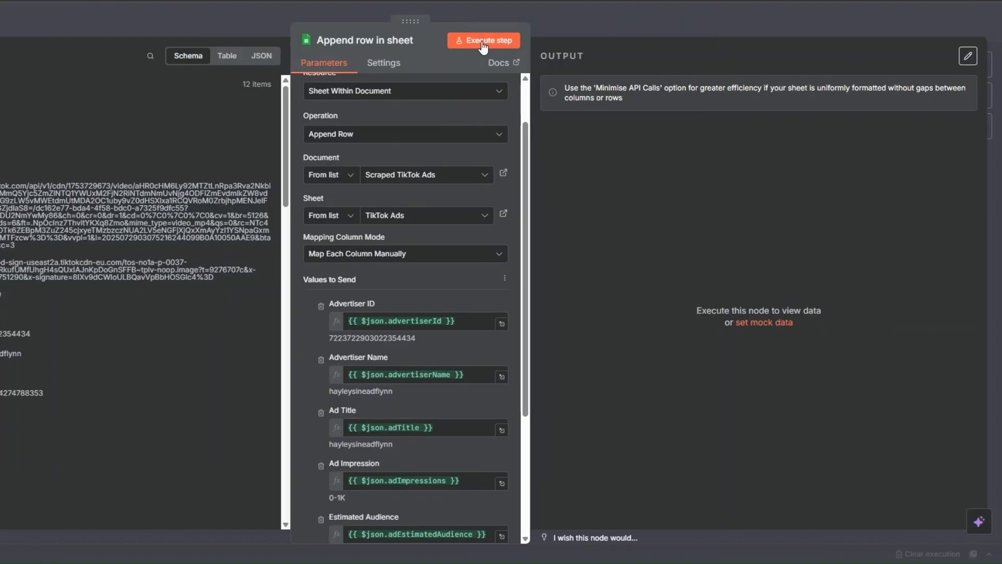
{"action": "left_click", "coordinate": [663, 41]}
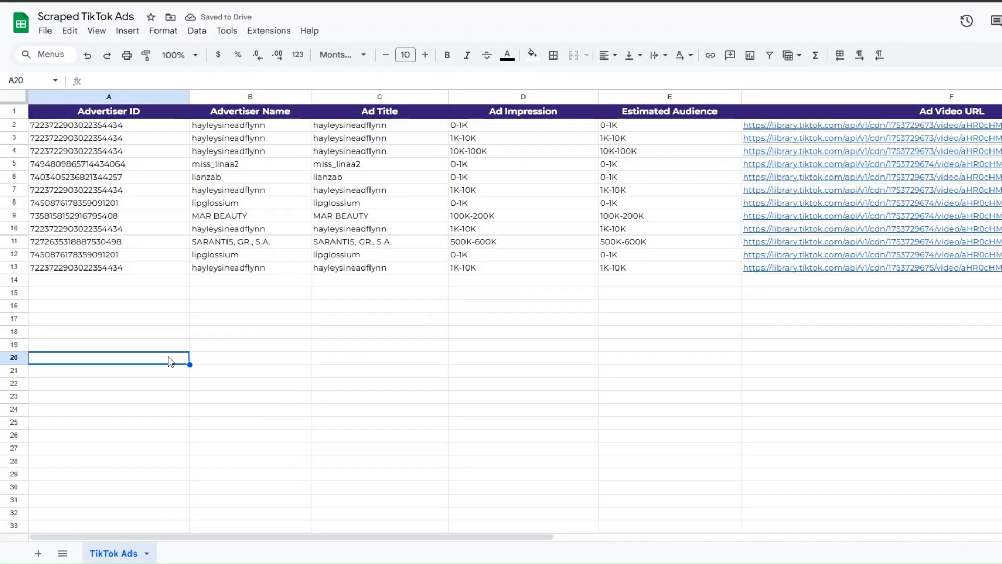
- Review the appended ad rows column by column in the Scraped TikTok Ads Google Sheets file, and open the ad video link in row 13
{"action": "left_click", "coordinate": [142, 320]}
{"action": "left_click", "coordinate": [238, 321]}
{"action": "left_click", "coordinate": [402, 331]}
{"action": "left_click", "coordinate": [533, 329]}
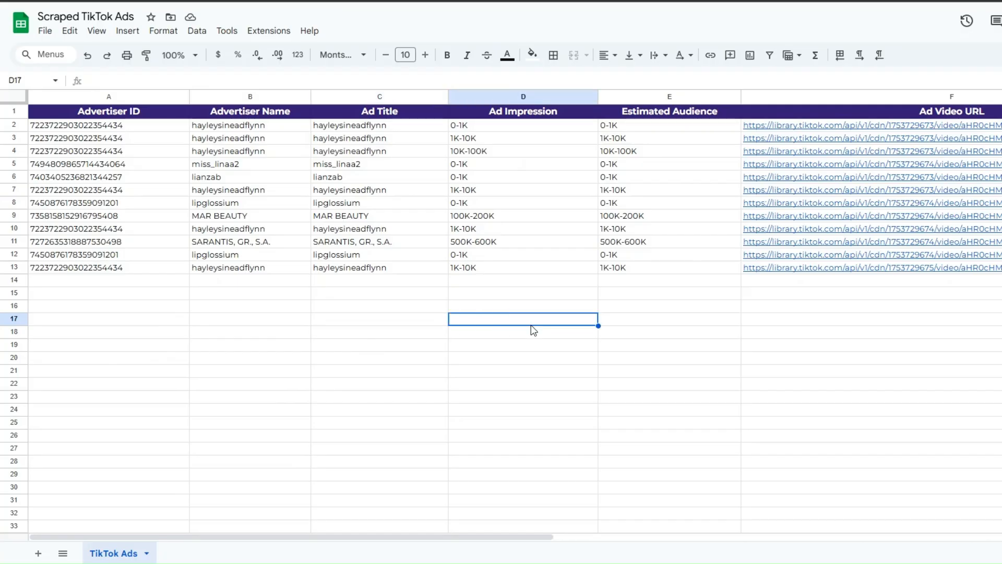
{"action": "left_click", "coordinate": [675, 323]}
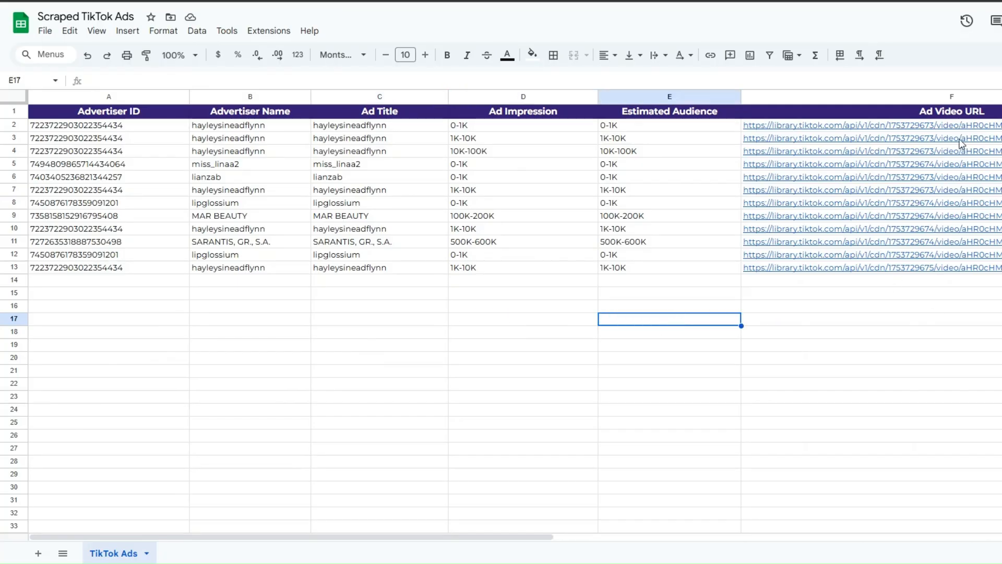
{"action": "left_click", "coordinate": [856, 268]}
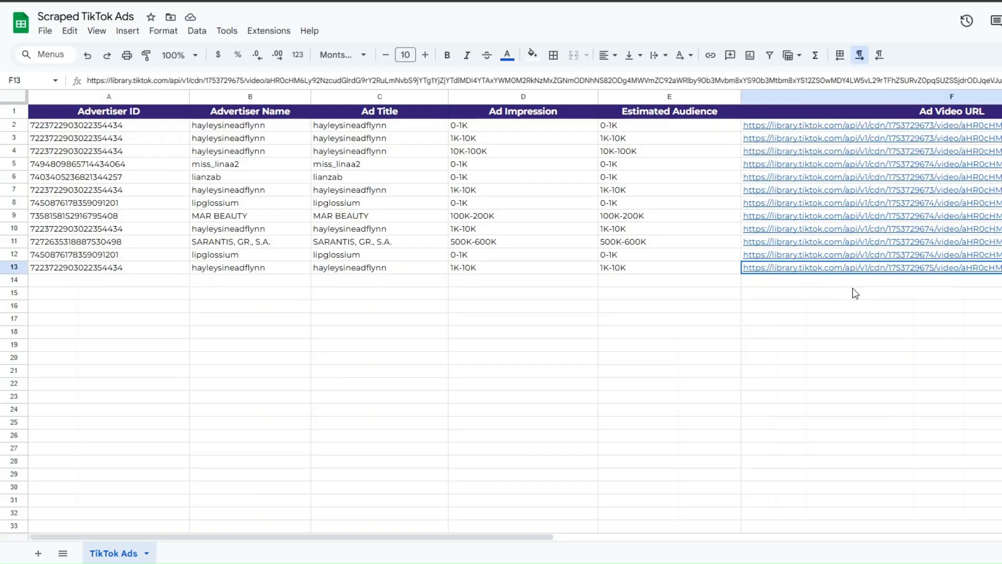
{"action": "key", "text": "alt+Return"}
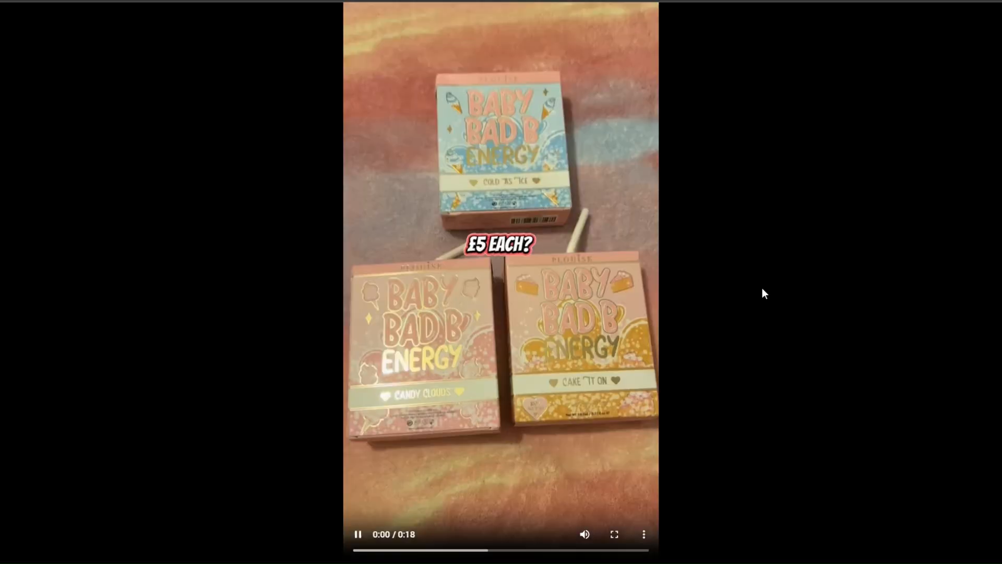